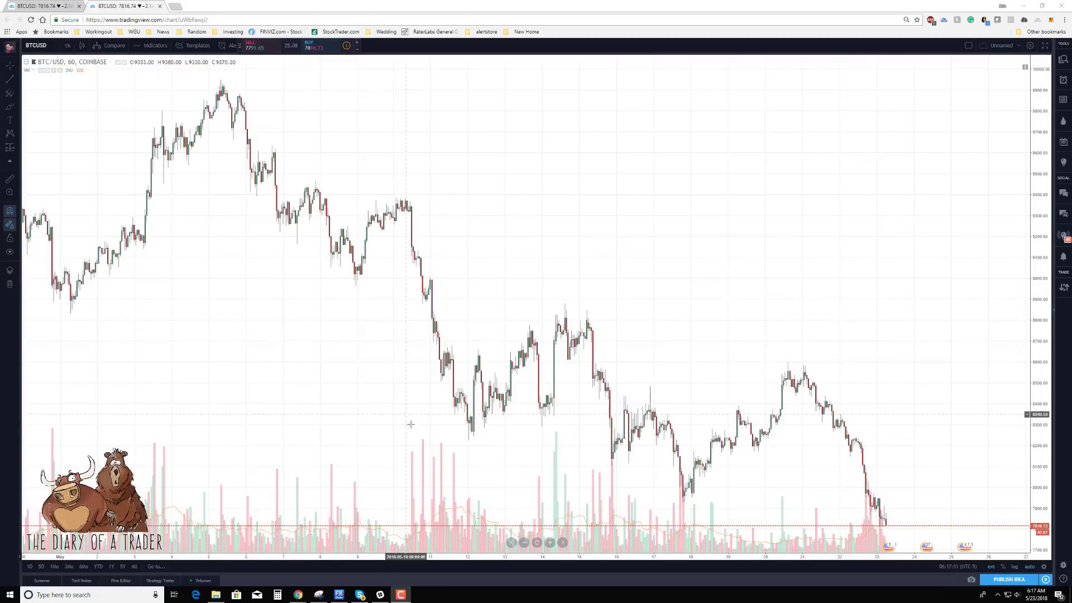
scroll(407, 426, up, 5)
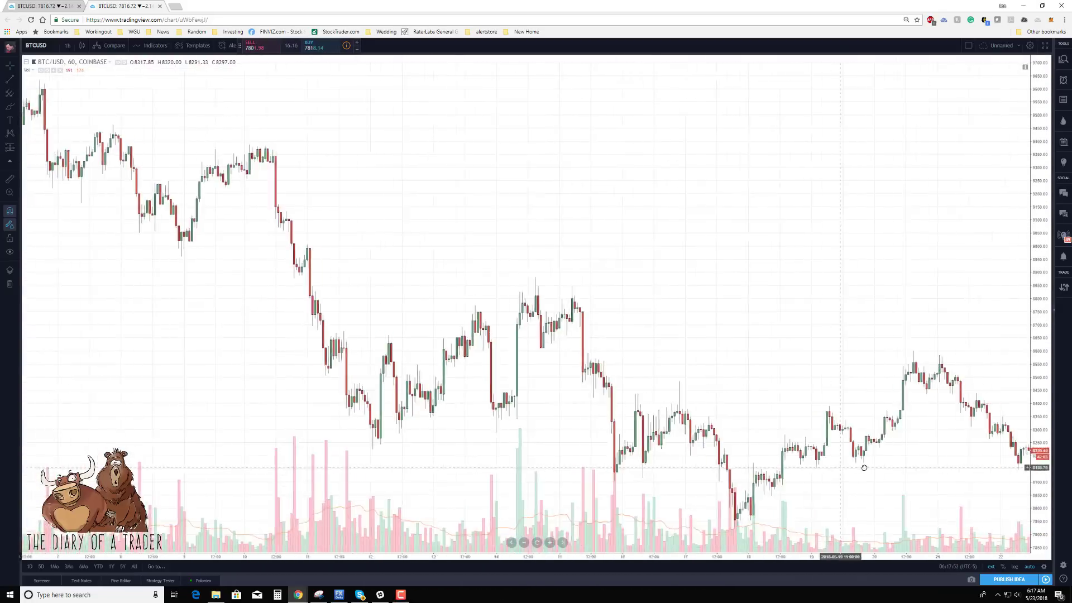
drag(864, 467, 890, 467)
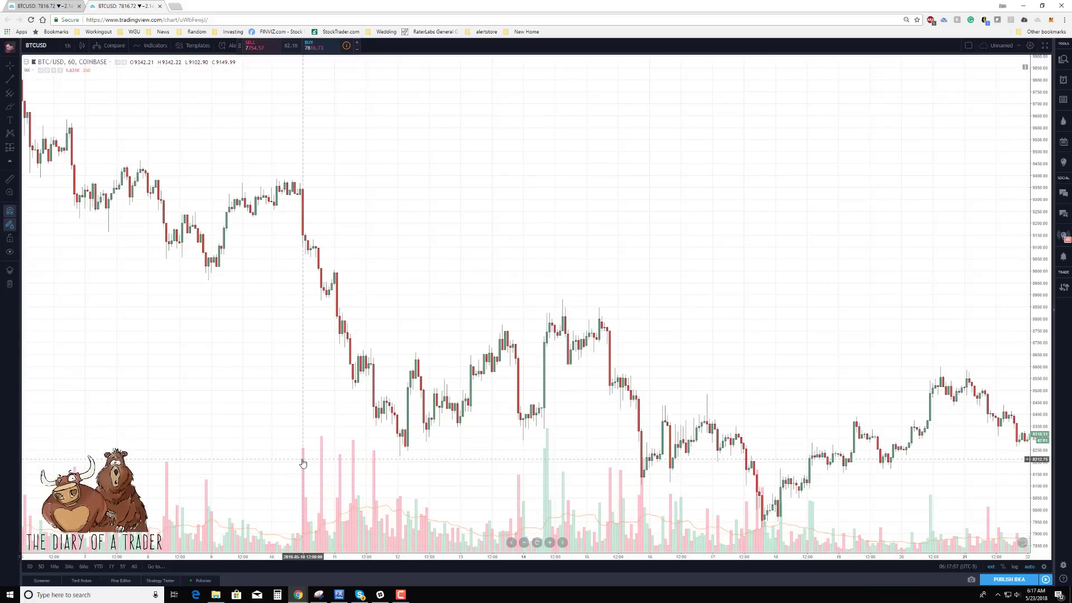
drag(302, 463, 427, 338)
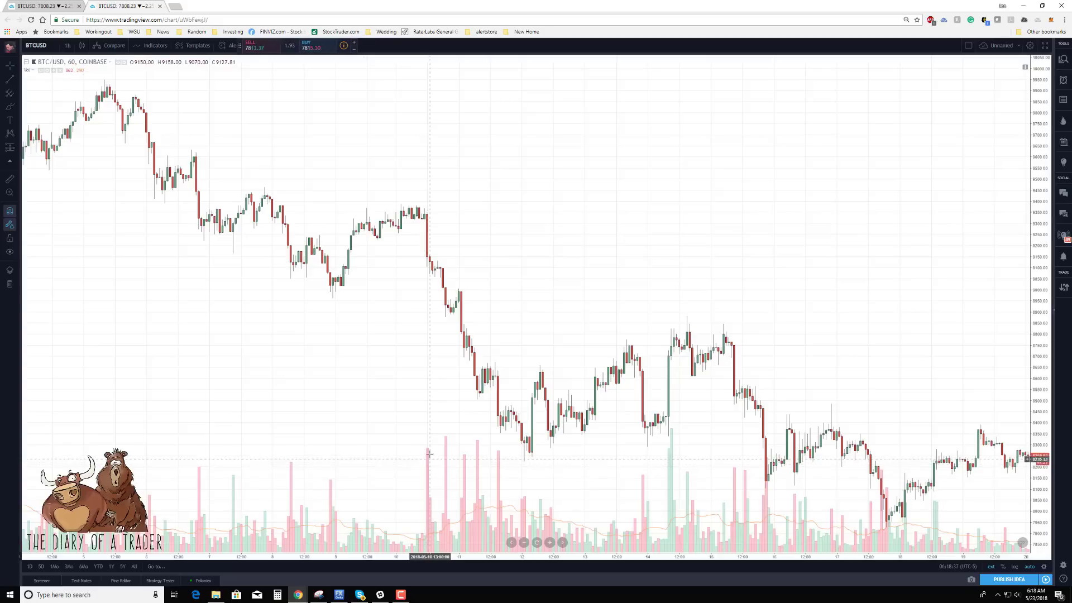
drag(733, 281, 425, 313)
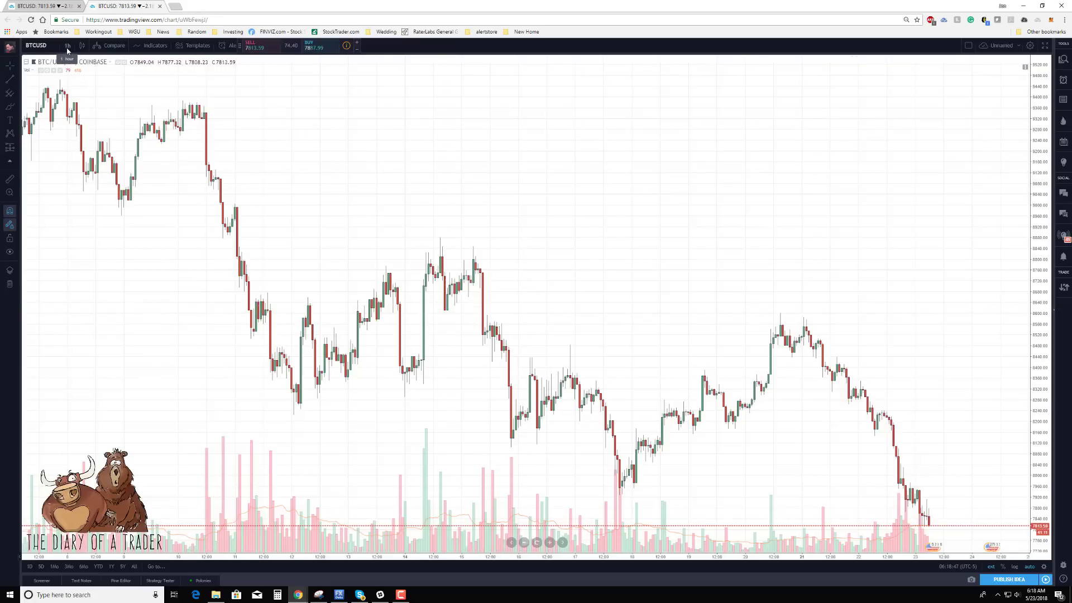
Add the Session Volume indicator from the Volume Profile category to the BTC/USD chart and close the indicator list
click(149, 46)
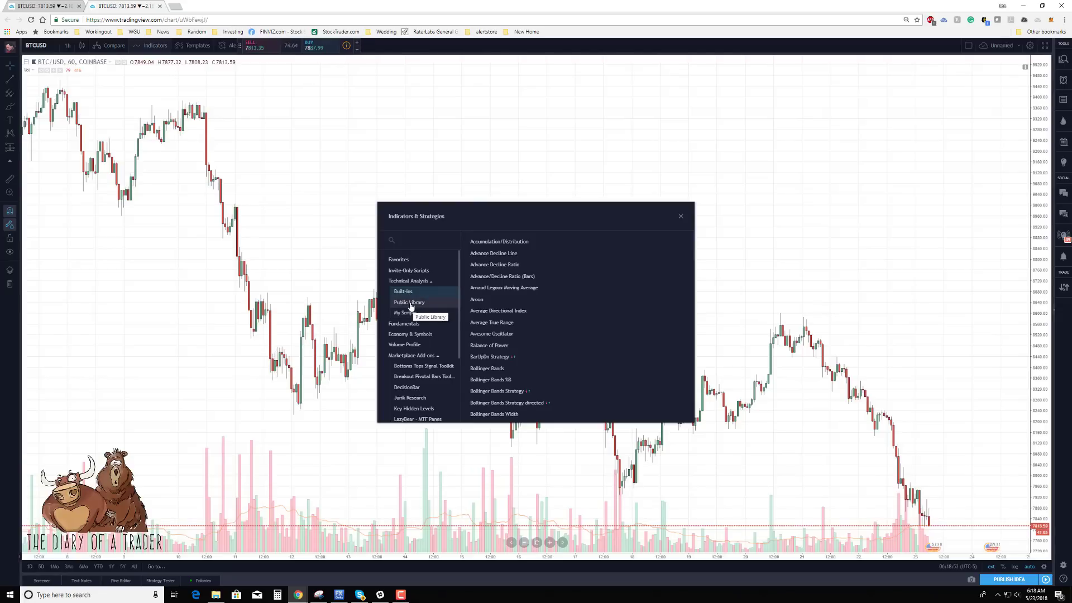
click(408, 304)
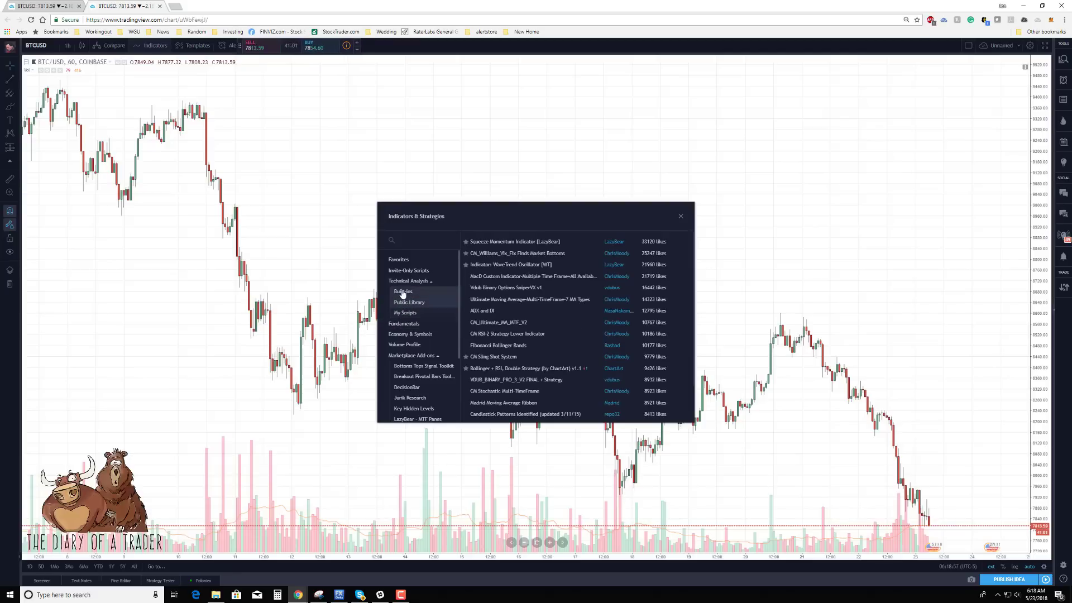
click(407, 325)
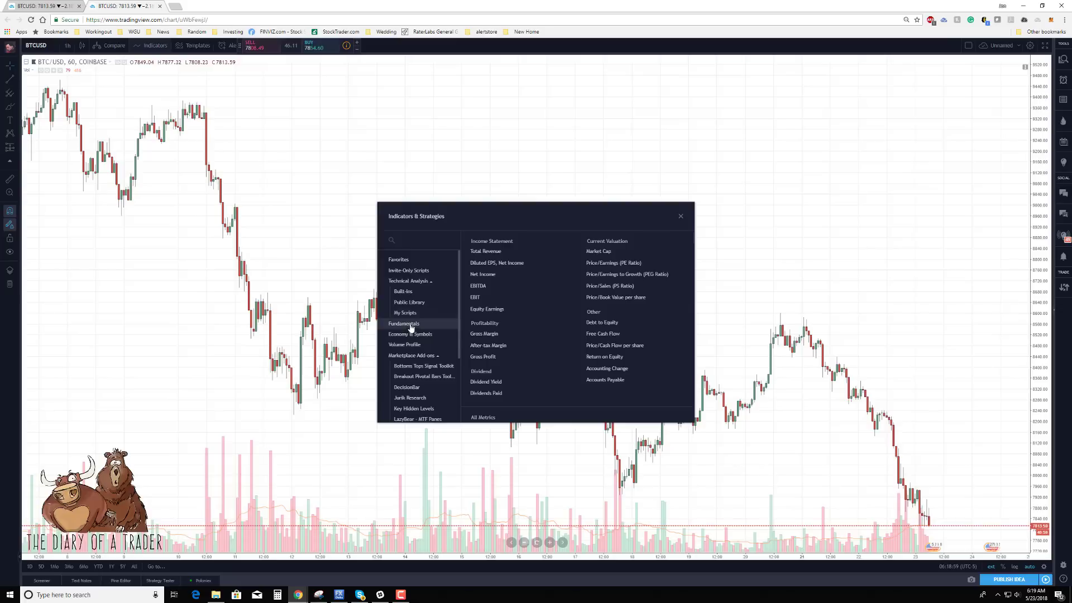
click(403, 344)
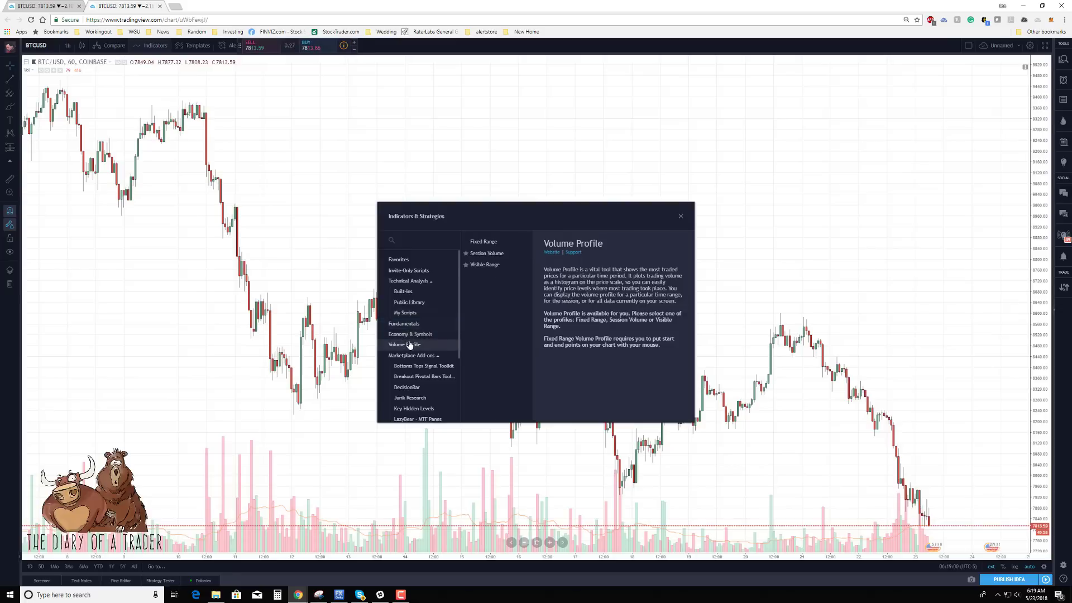
click(485, 254)
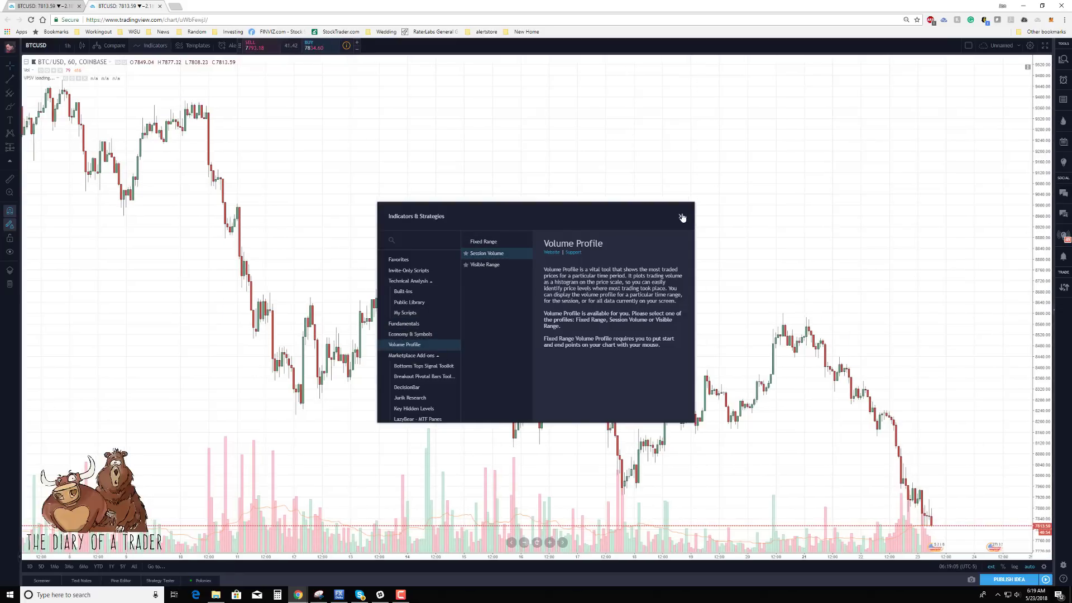
click(682, 217)
Make the session volume profile's Histogram Box color fully transparent
scroll(701, 273, up, 3)
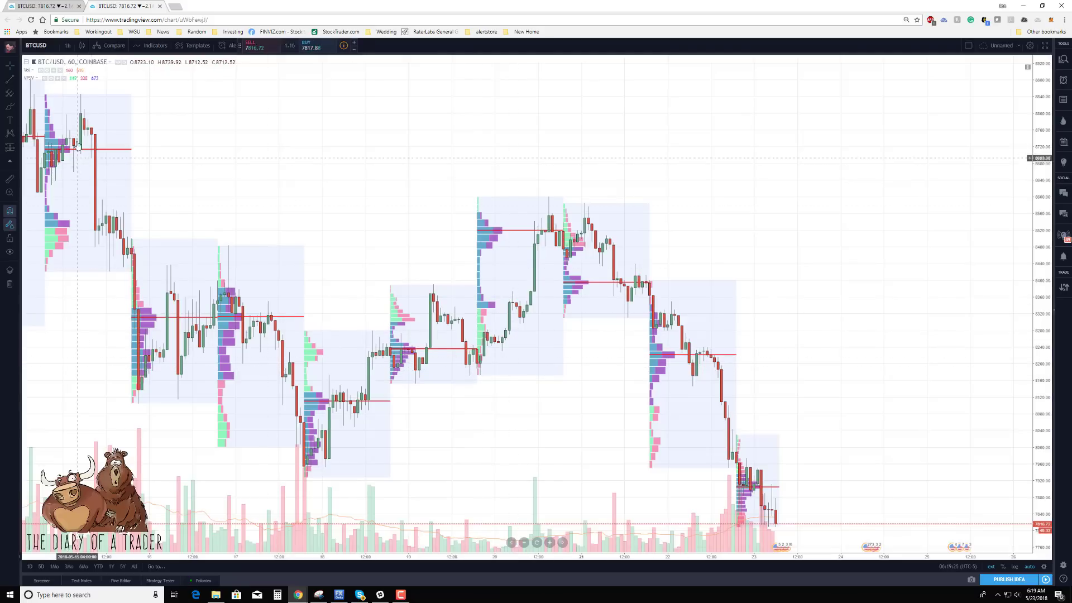
double_click(59, 148)
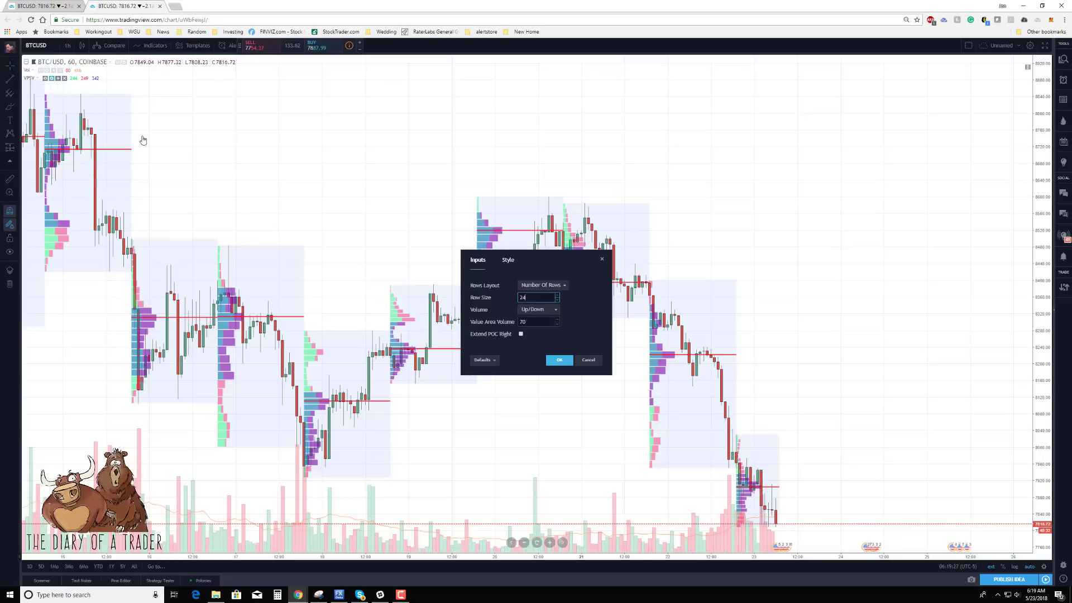
click(508, 260)
click(523, 423)
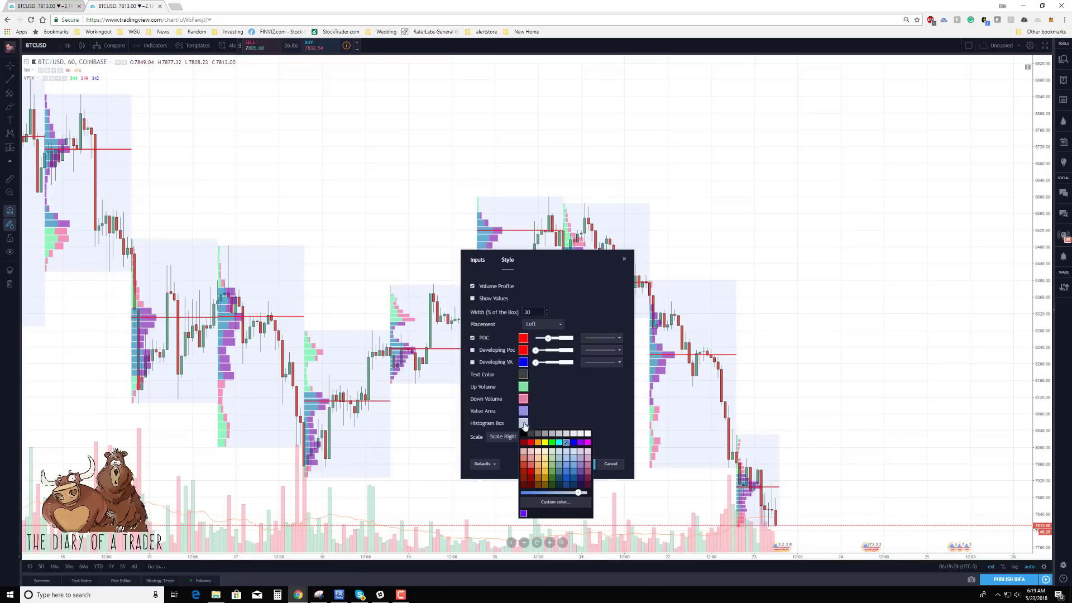
drag(580, 494, 587, 494)
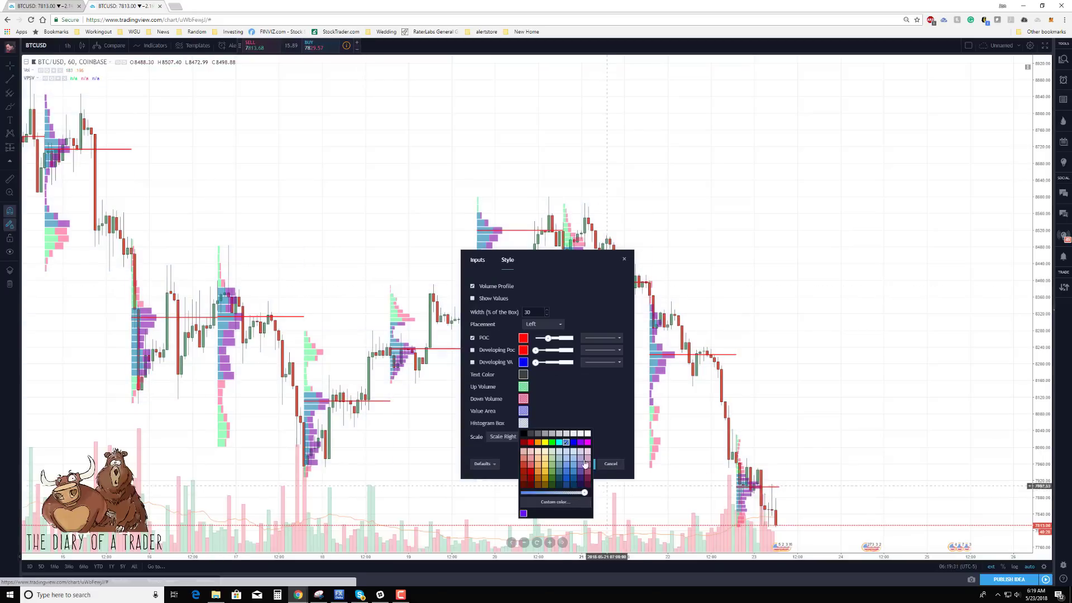
click(570, 387)
Set the session volume profile's Row Size to 50 and Value Area Volume to 43, and apply the settings
click(476, 261)
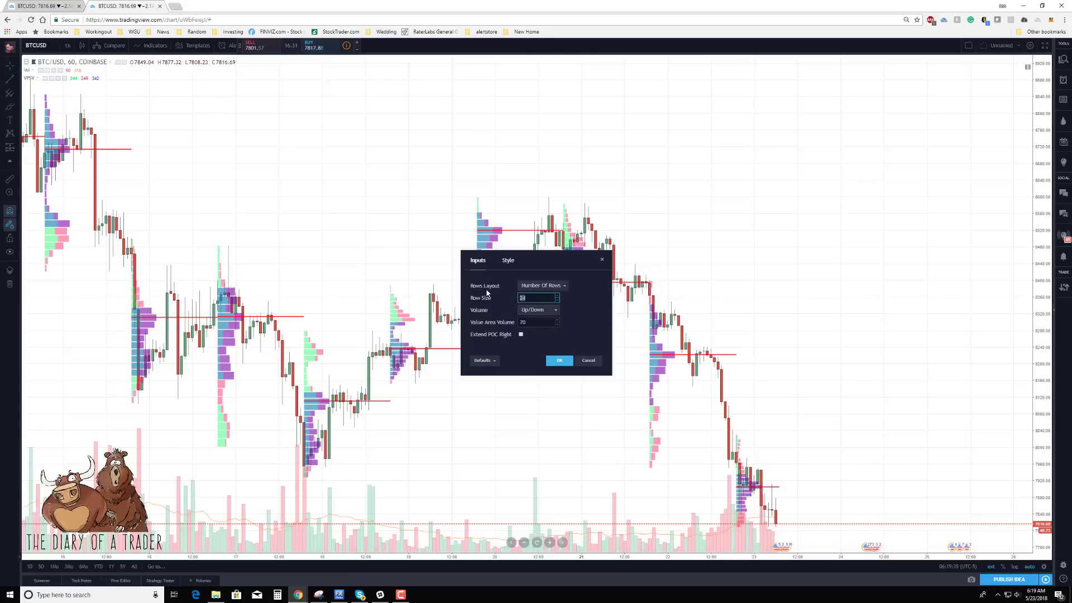
key(Tab)
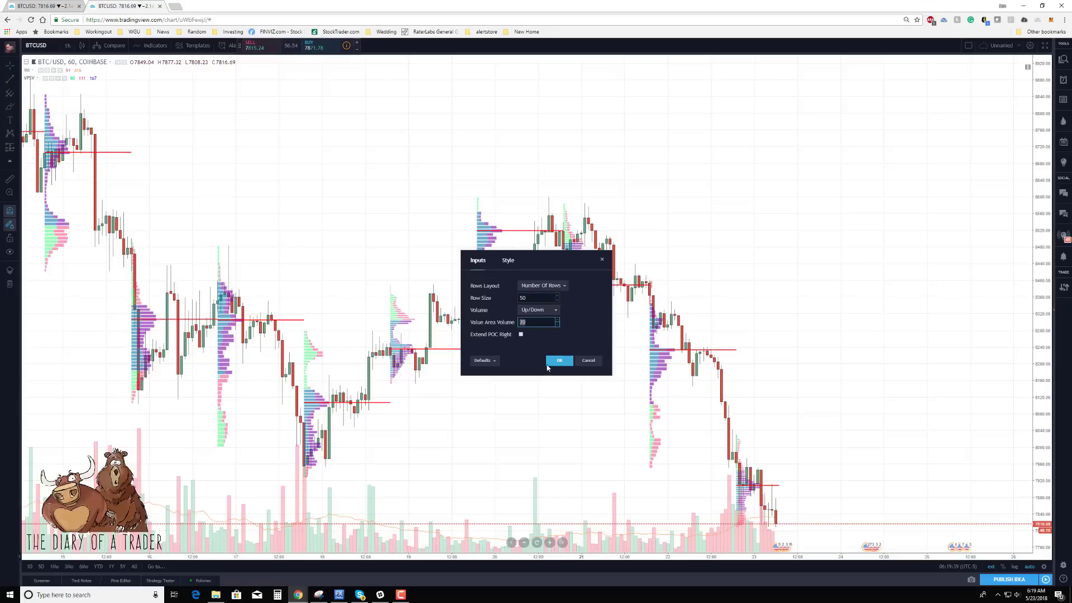
text(43)
click(559, 360)
Enable Show Values in the session volume profile's style settings and apply it
scroll(558, 402, up, 5)
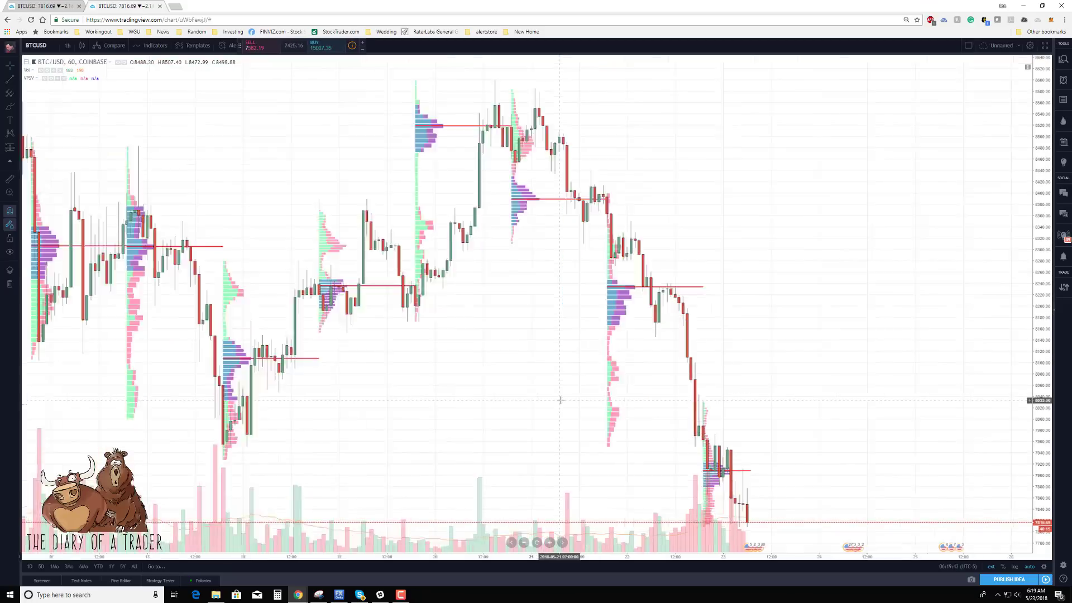
scroll(515, 371, down, 6)
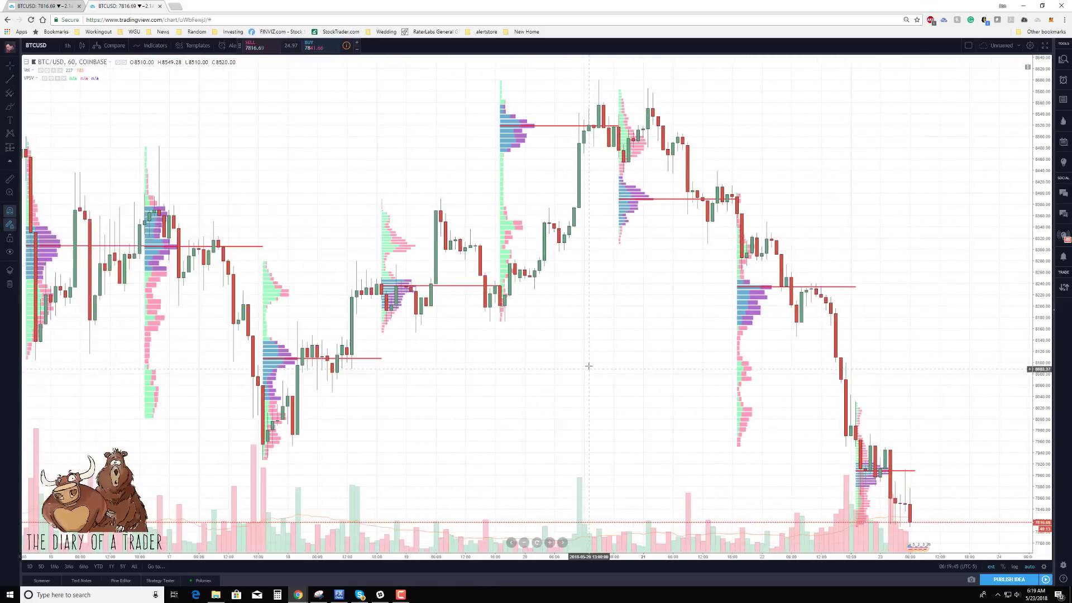
drag(604, 405, 521, 314)
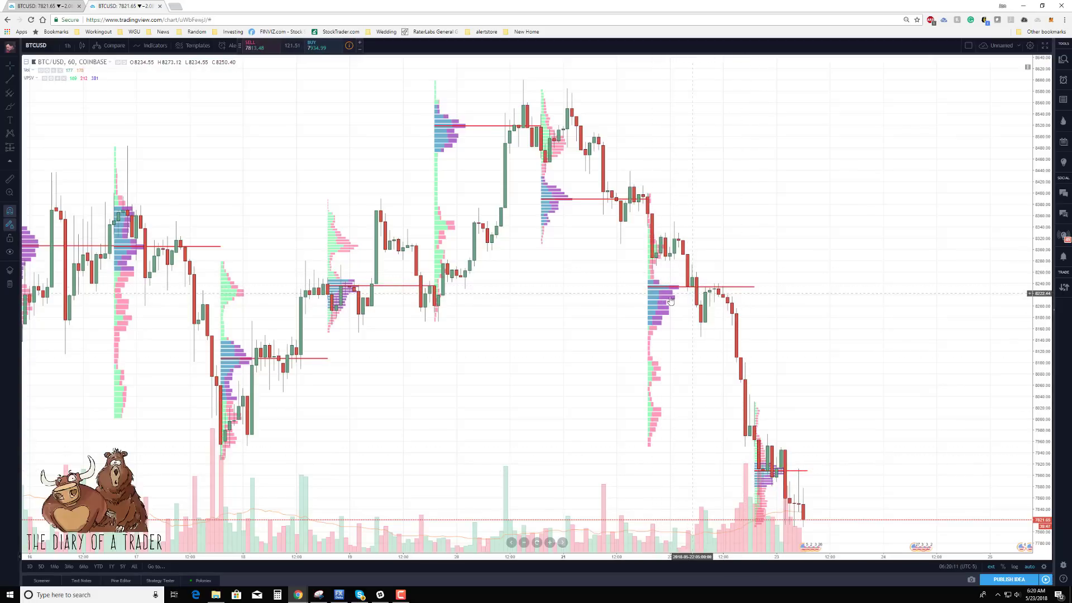
scroll(695, 354, up, 5)
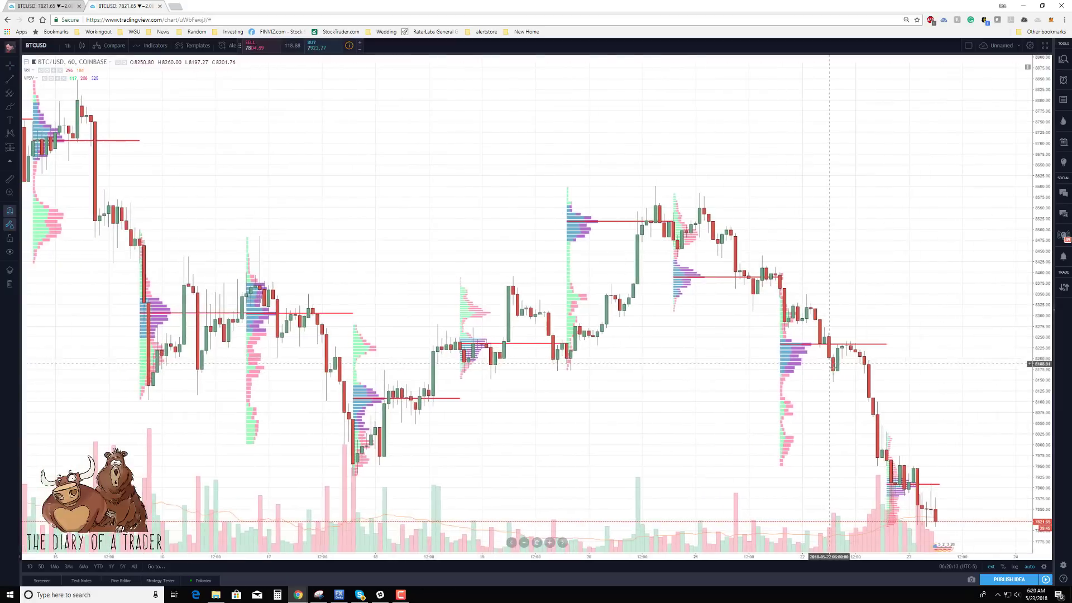
drag(516, 345, 971, 363)
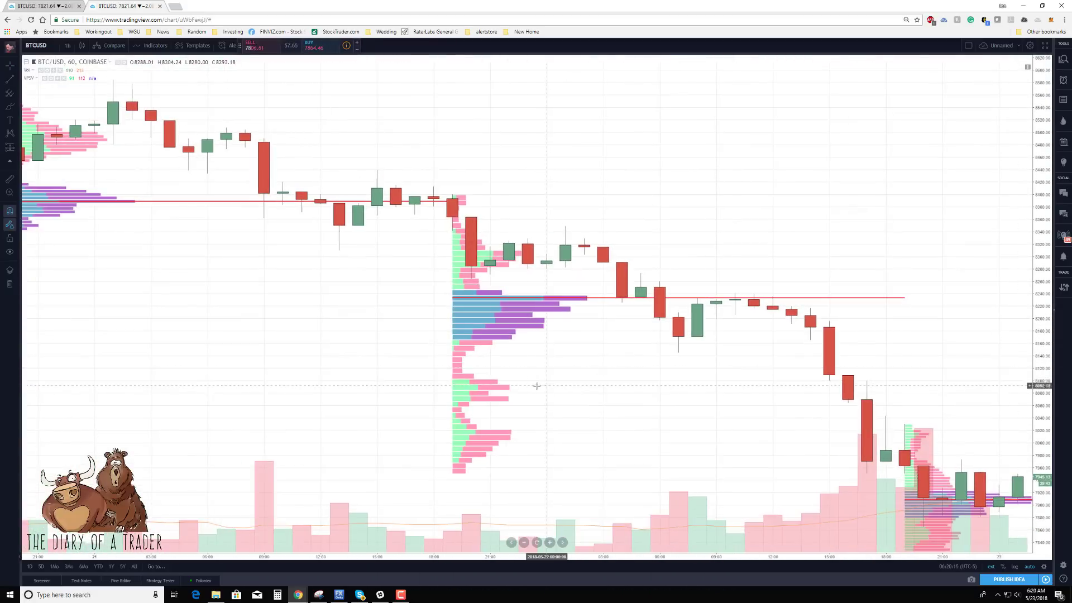
click(51, 80)
click(508, 260)
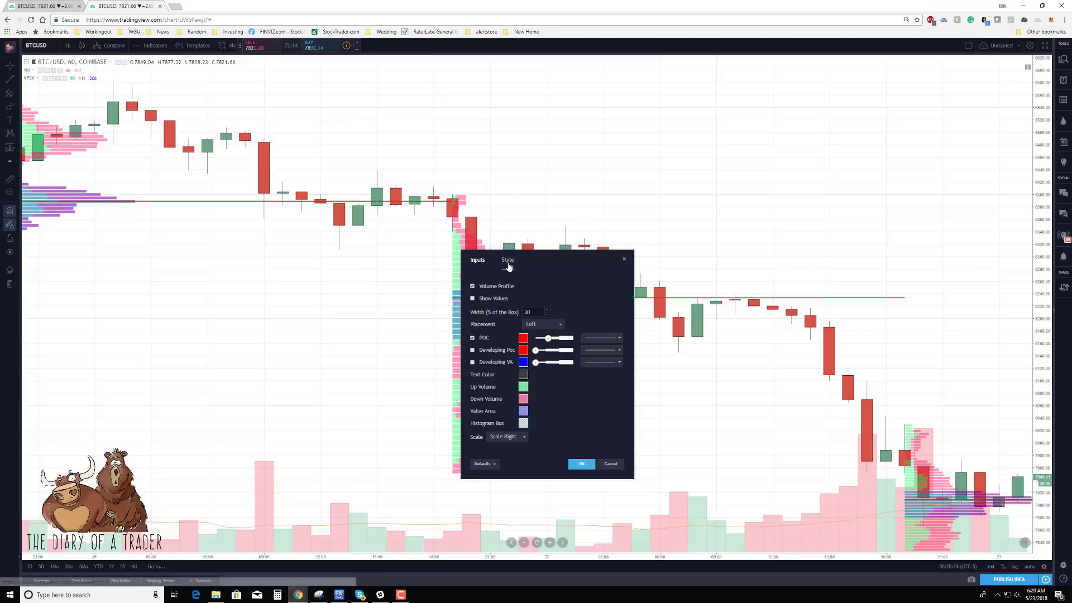
drag(551, 270, 239, 203)
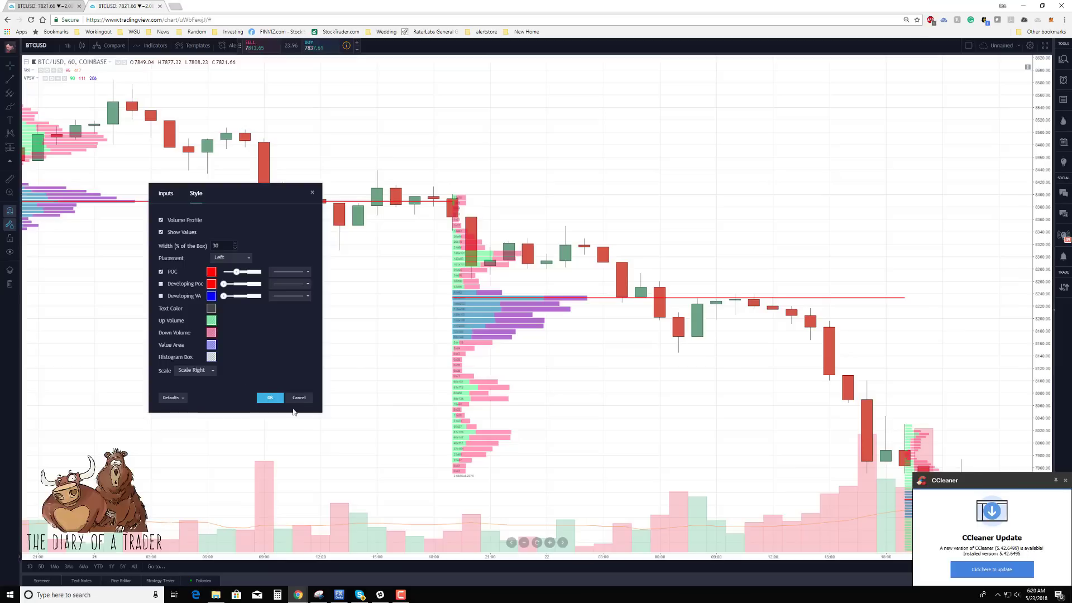
click(273, 400)
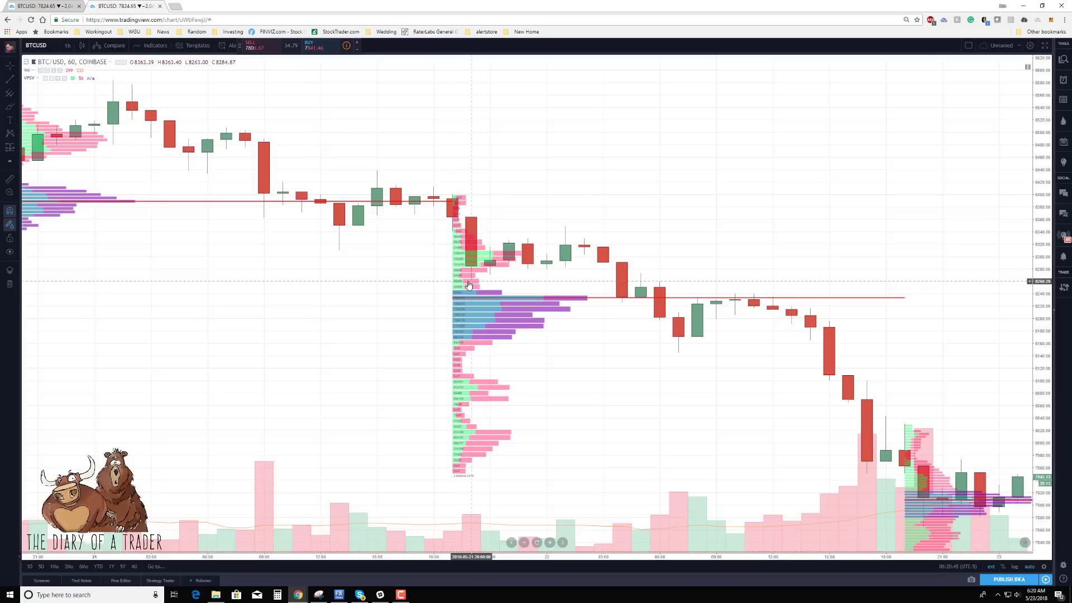
Examine how price behaves around each session's volume profile and point-of-control line across the recent BTC/USD sessions
drag(335, 294, 606, 342)
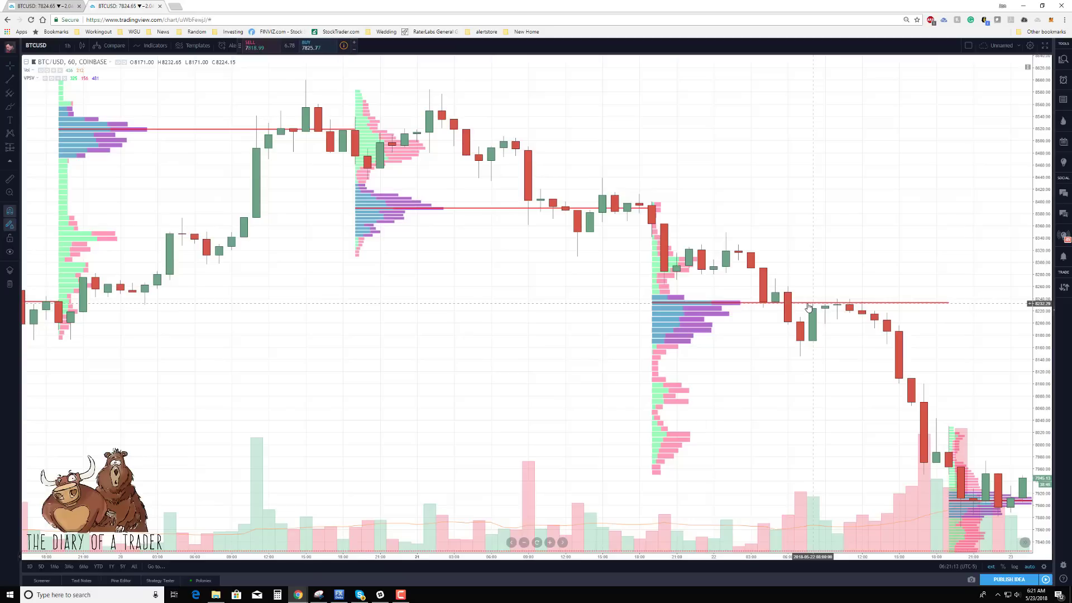
drag(856, 249, 769, 278)
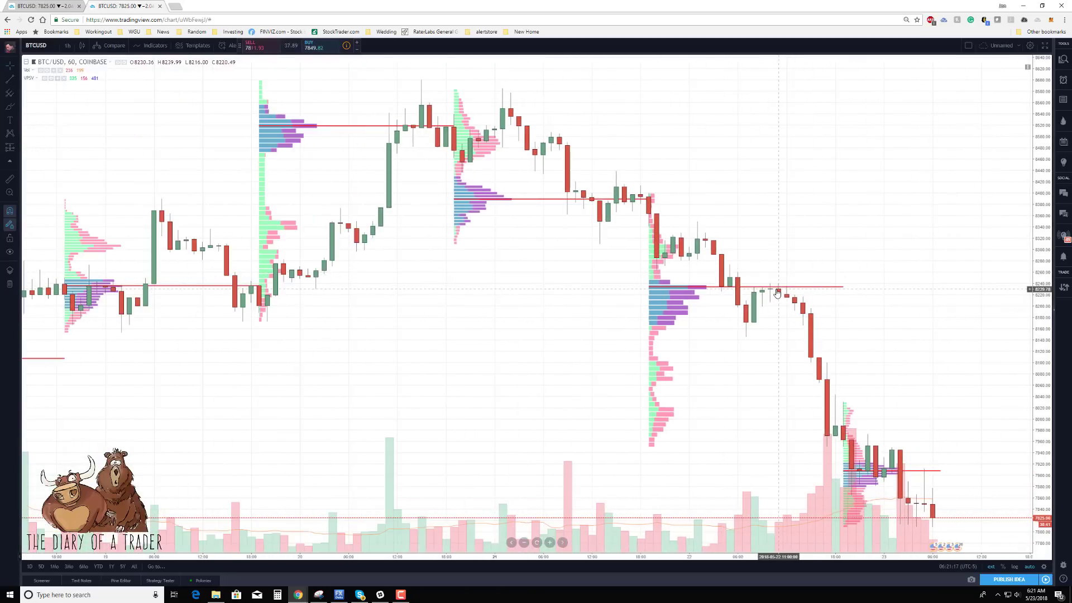
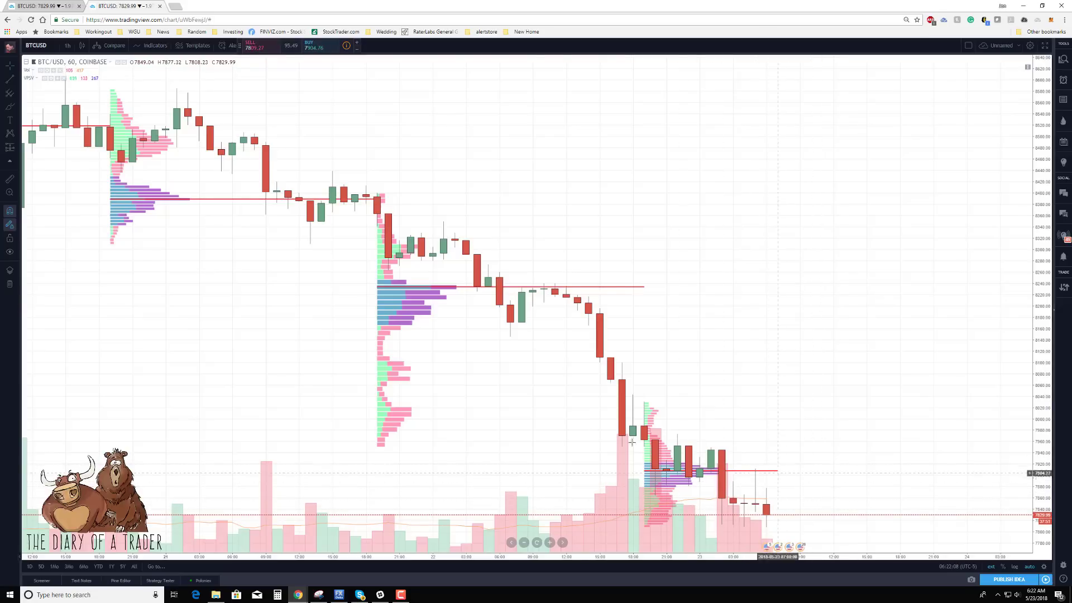
mouse_move(325, 352)
mouse_down()
mouse_move(525, 371)
mouse_move(566, 355)
mouse_move(603, 363)
mouse_up()
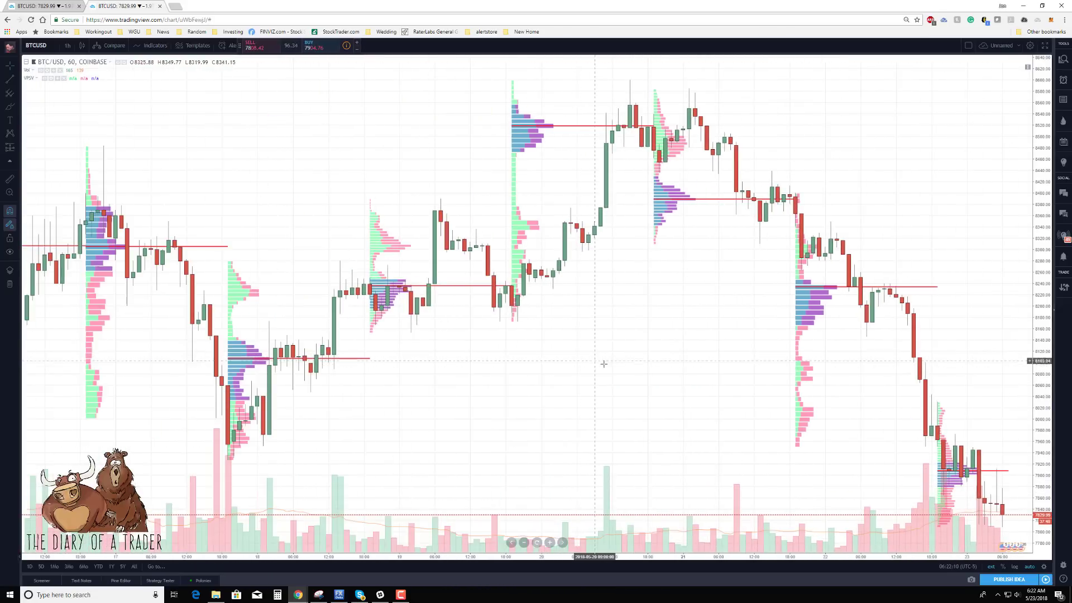
mouse_move(531, 387)
mouse_down()
mouse_move(738, 410)
mouse_move(634, 411)
mouse_up()
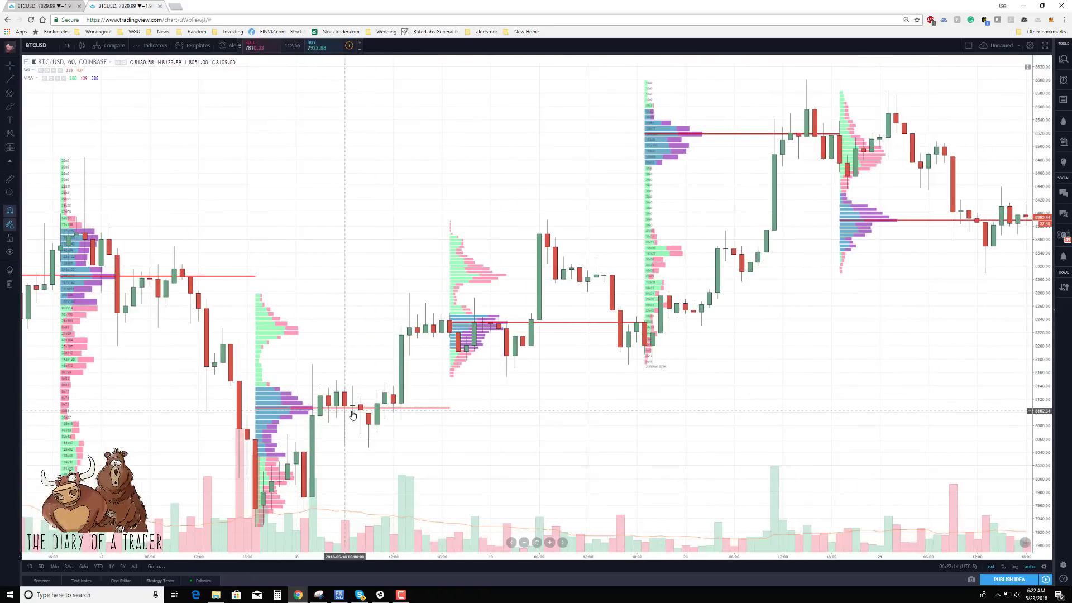
scroll(589, 327, down, 6)
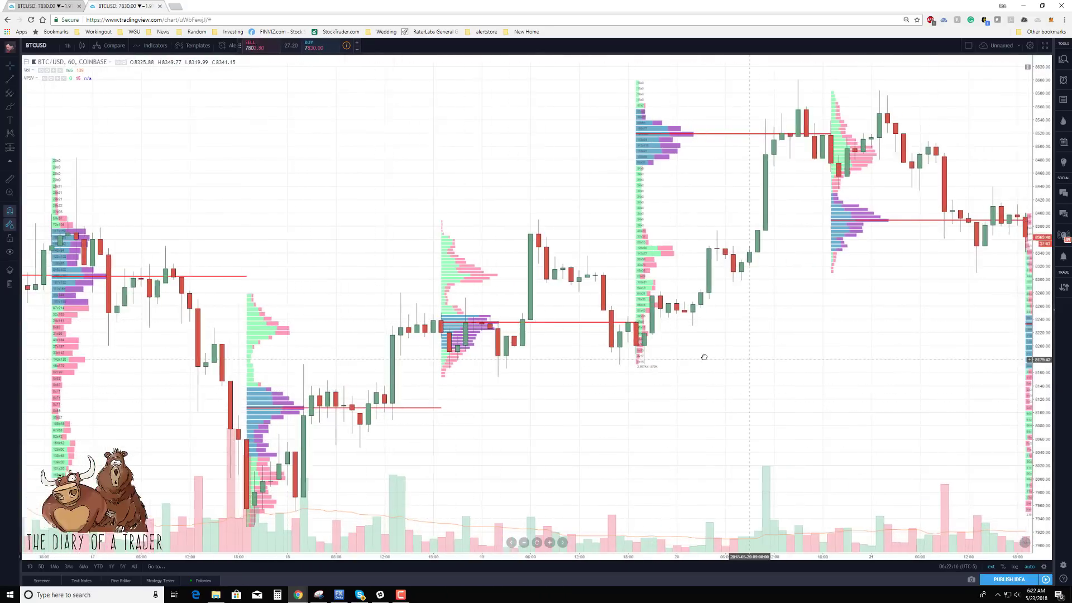
drag(654, 413, 489, 411)
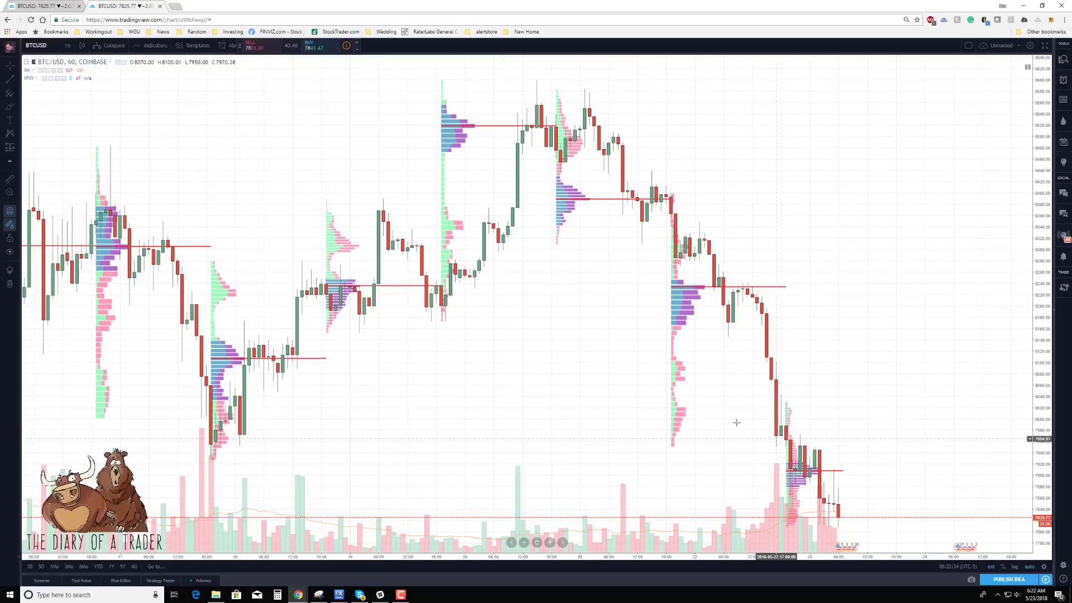
drag(254, 190, 387, 184)
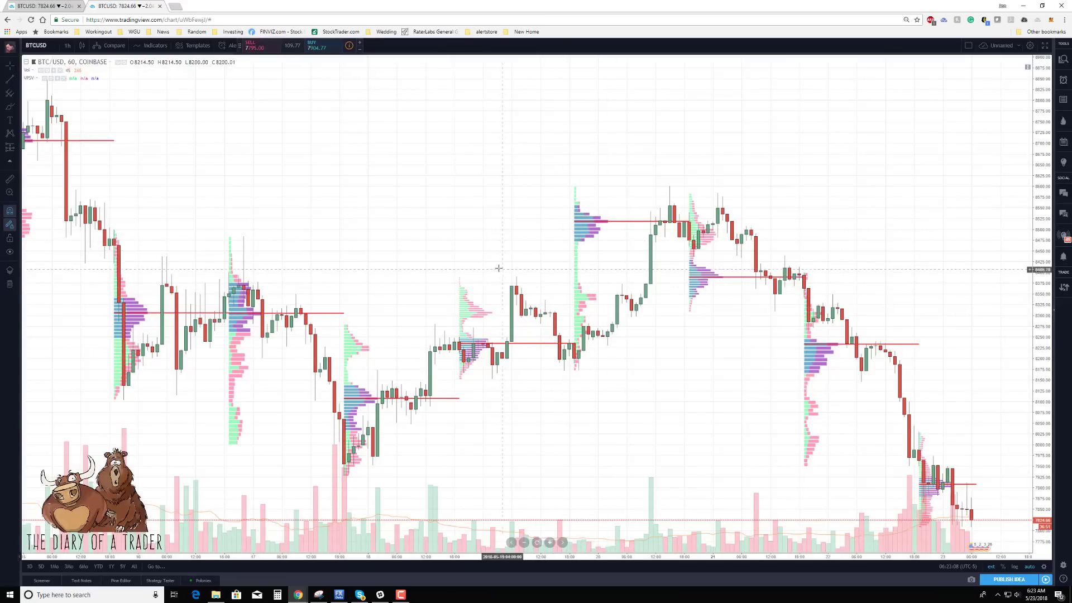
scroll(570, 280, down, 2)
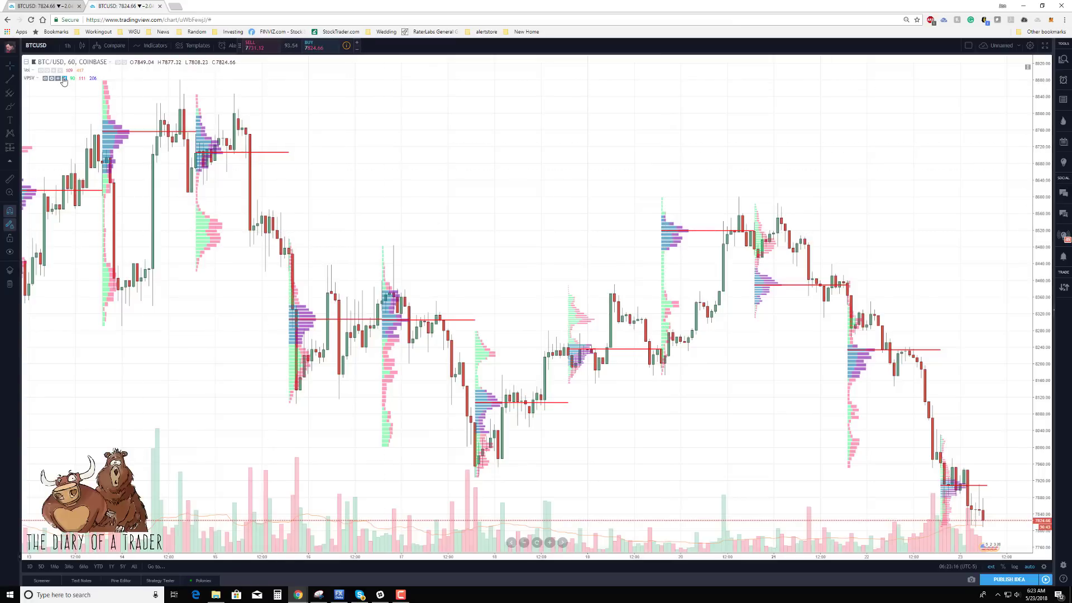
click(150, 46)
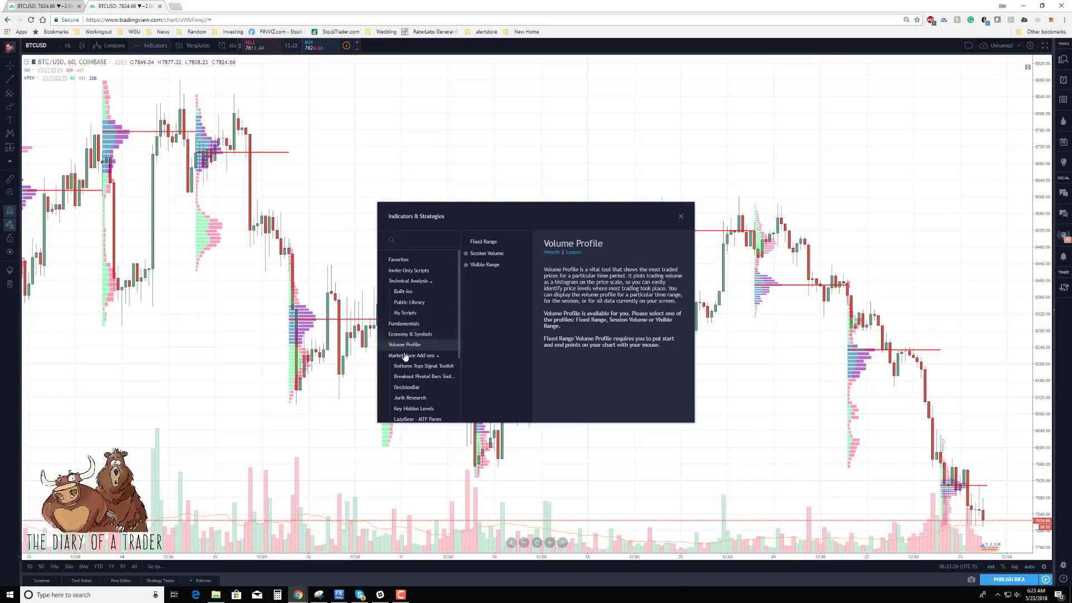
click(483, 242)
click(681, 218)
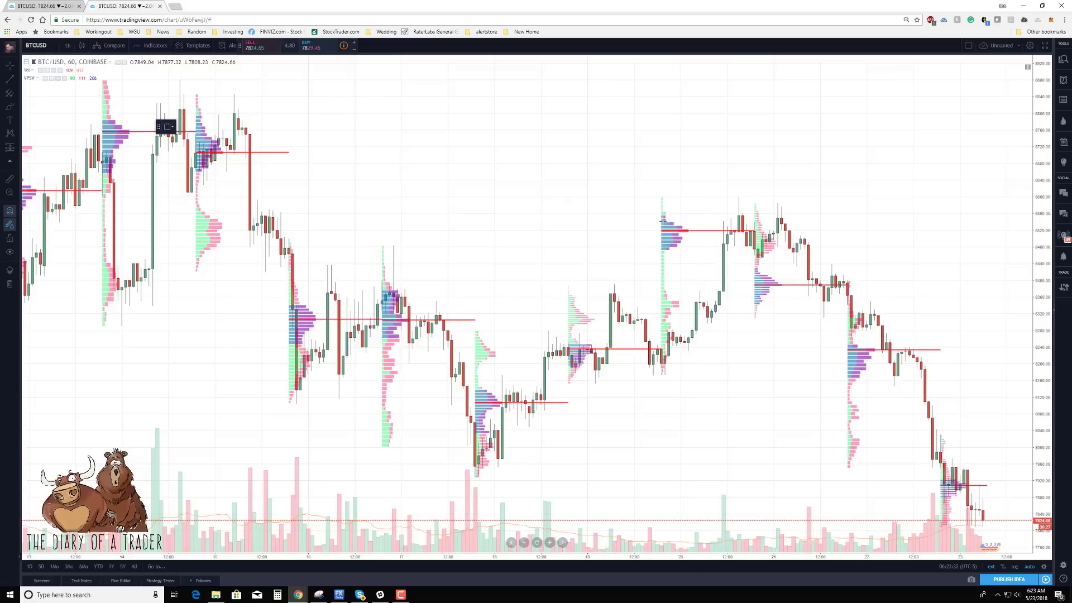
Switch the BTC/USD chart to the 1 day interval and remove the session volume profile indicator
scroll(491, 287, down, 5)
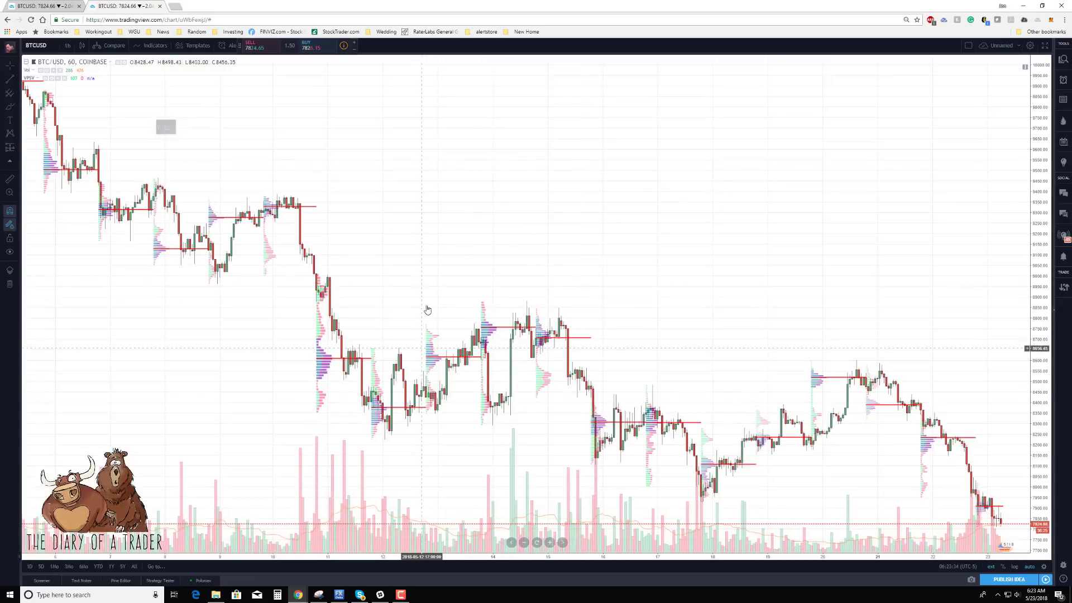
click(68, 47)
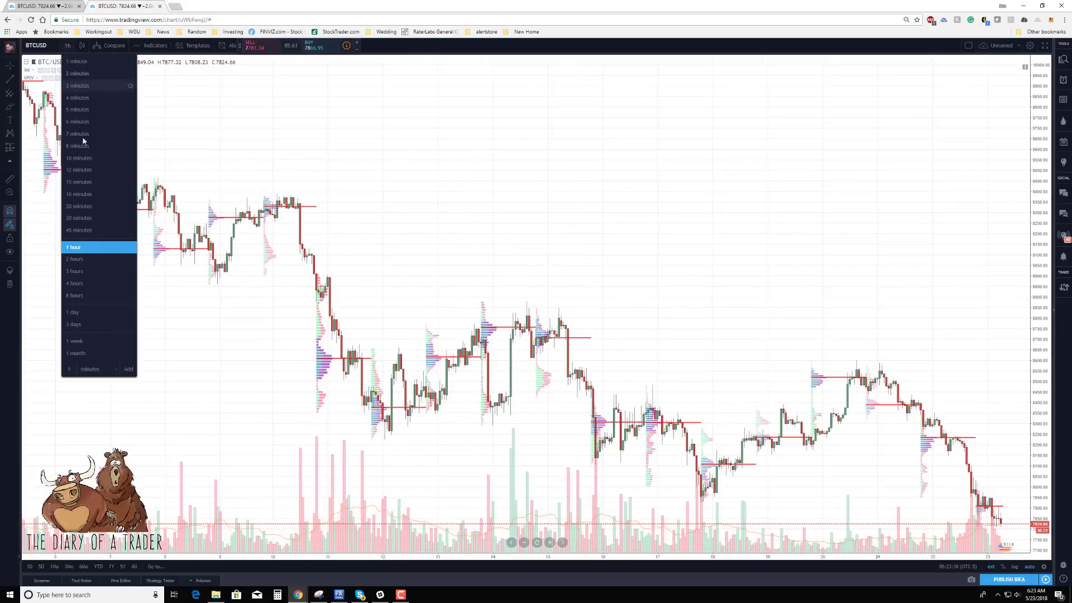
click(78, 316)
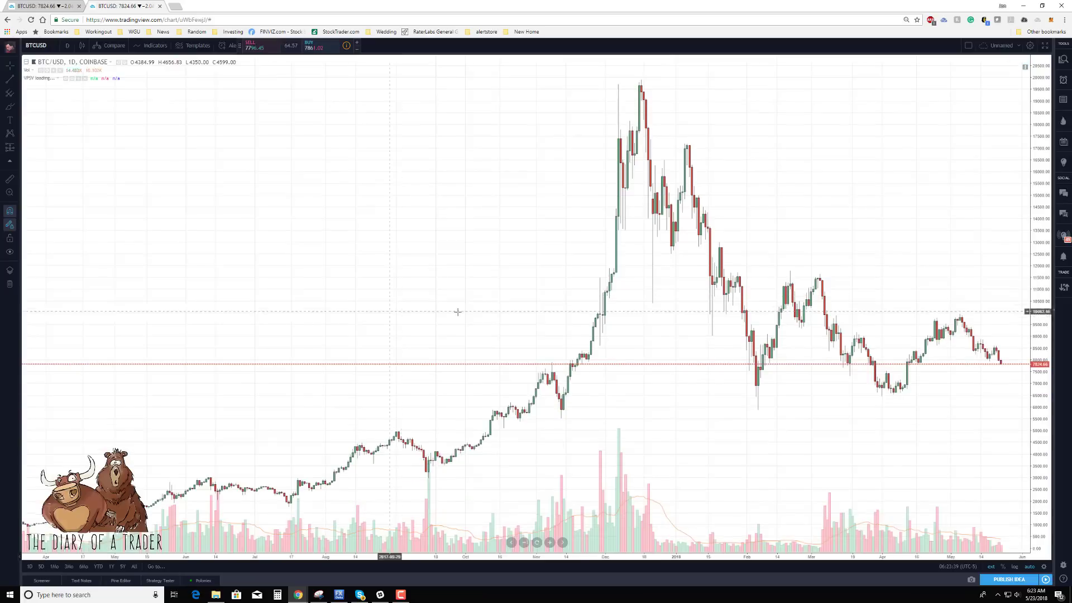
scroll(614, 308, up, 5)
drag(728, 297, 616, 351)
scroll(617, 352, up, 2)
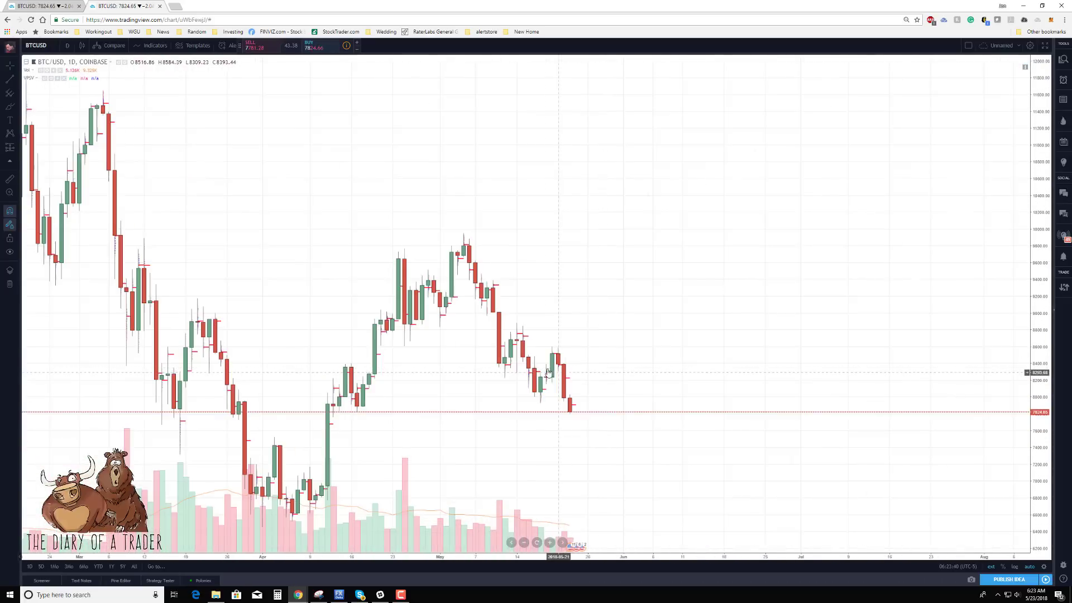
click(64, 79)
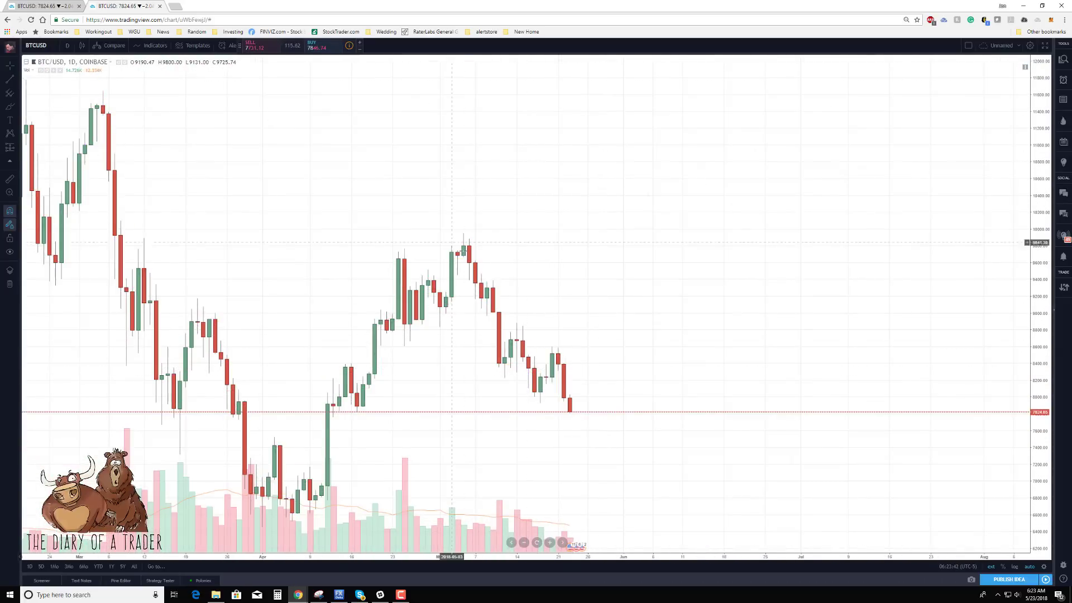
Place a Fixed Range volume profile spanning from the 1 May 2018 candle to the latest daily candle
scroll(636, 381, up, 2)
scroll(636, 381, up, 3)
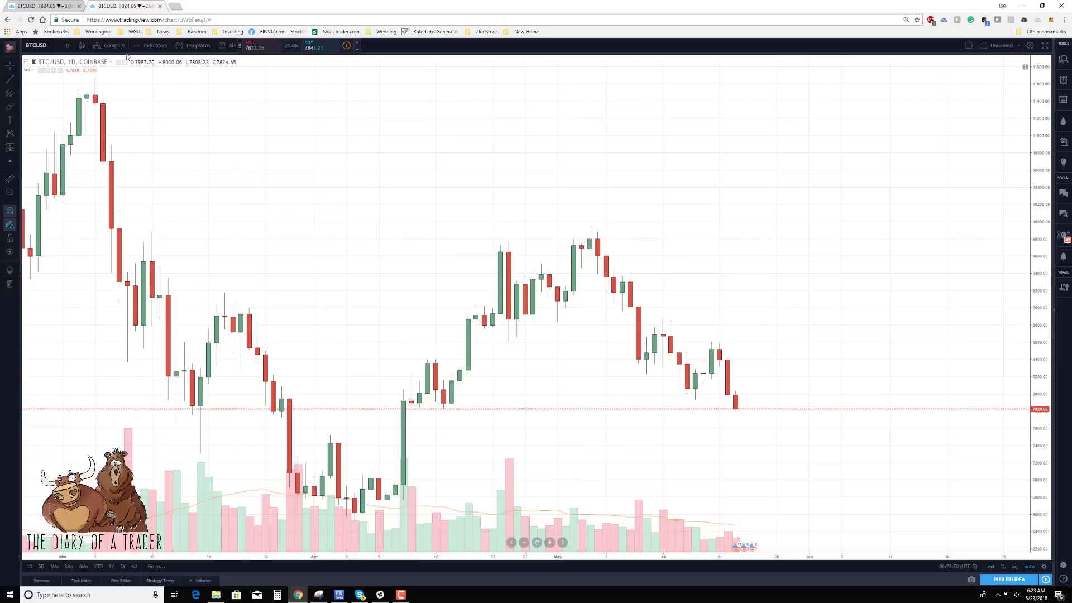
click(156, 46)
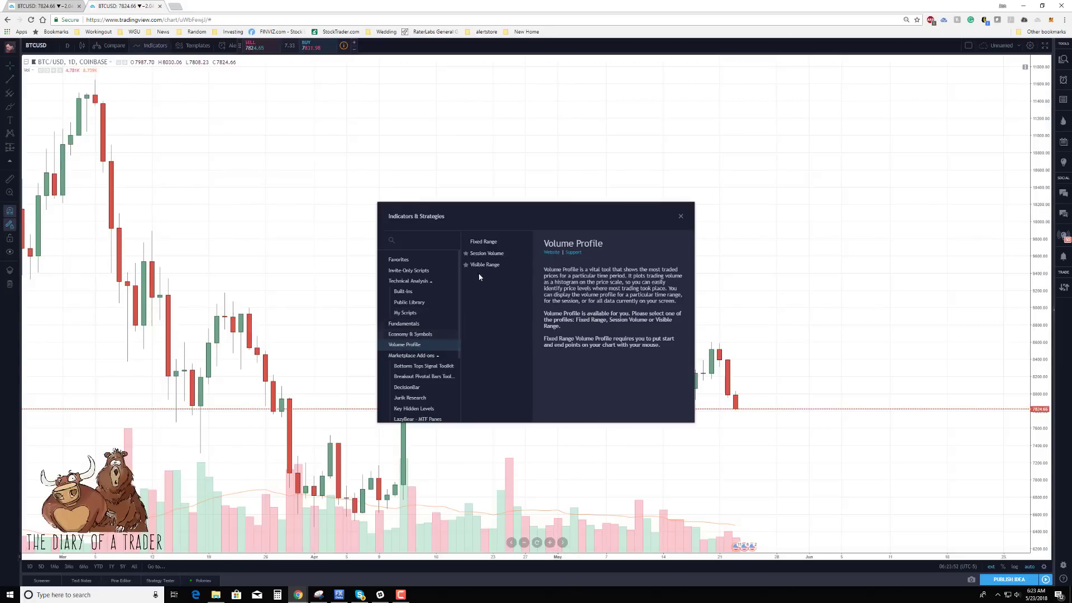
click(484, 242)
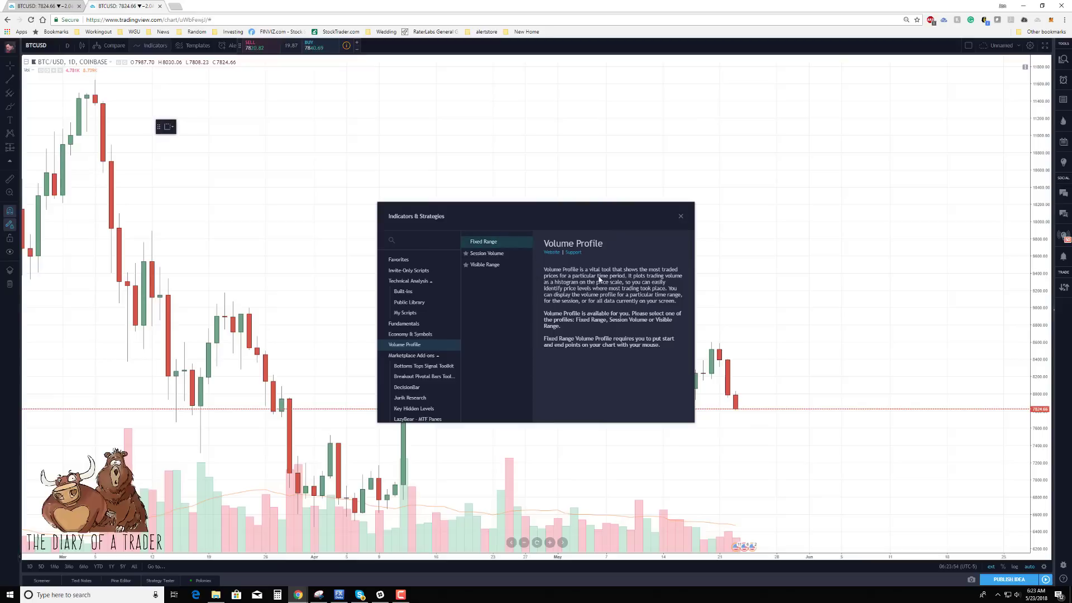
click(681, 217)
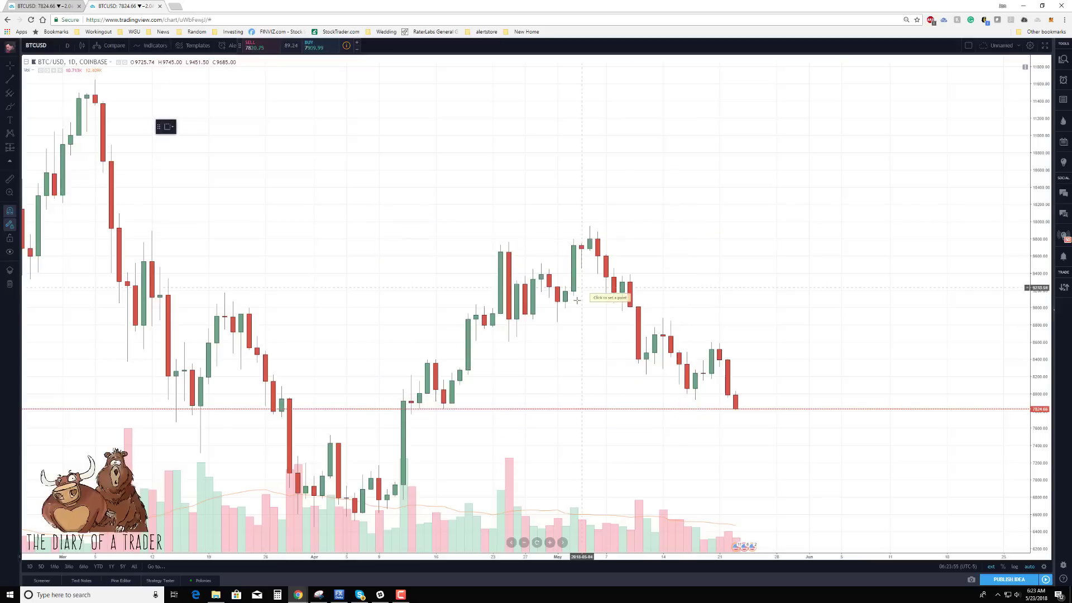
click(557, 322)
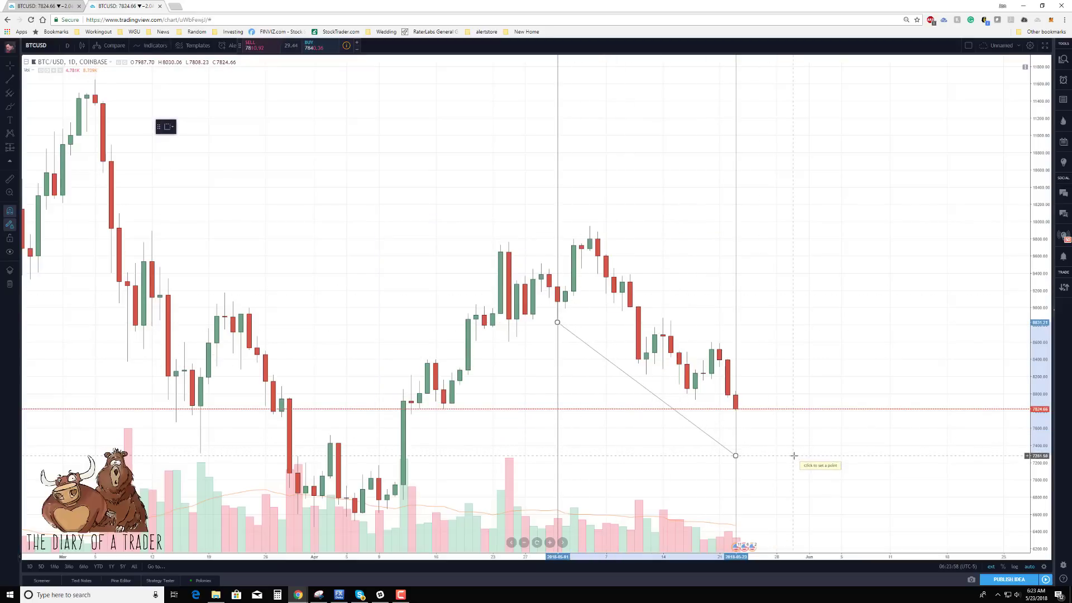
click(771, 438)
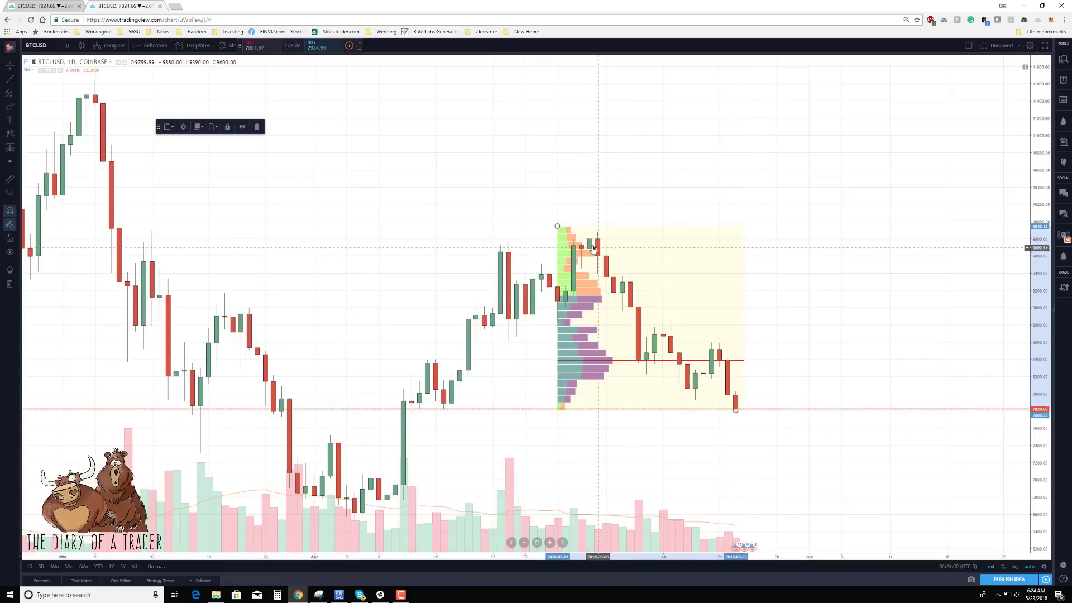
Set the fixed range volume profile's Row Size to 50 and Value Area Volume to 43
double_click(594, 249)
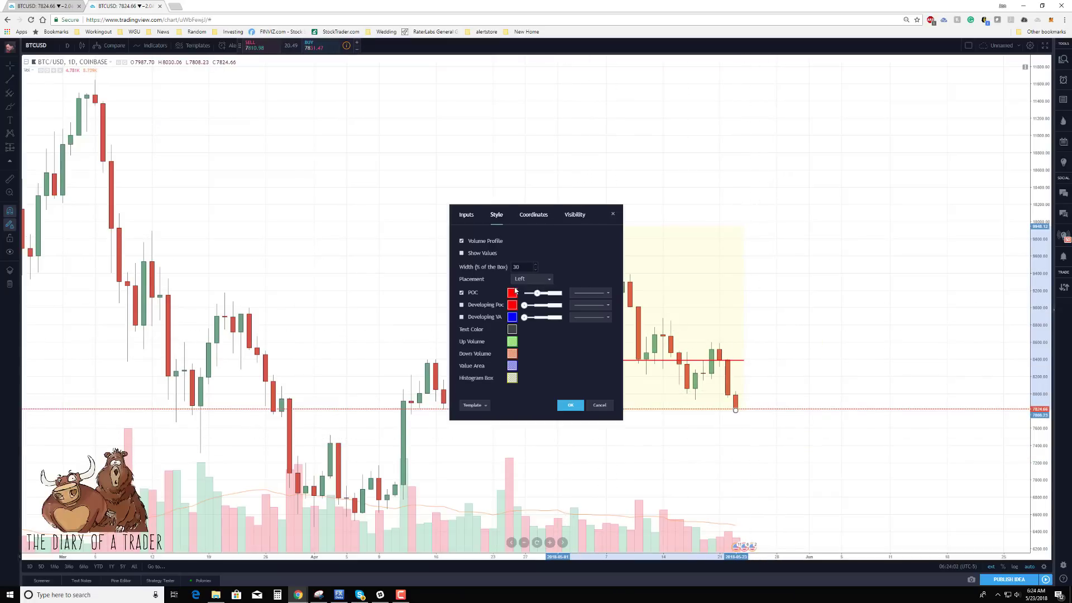
click(527, 219)
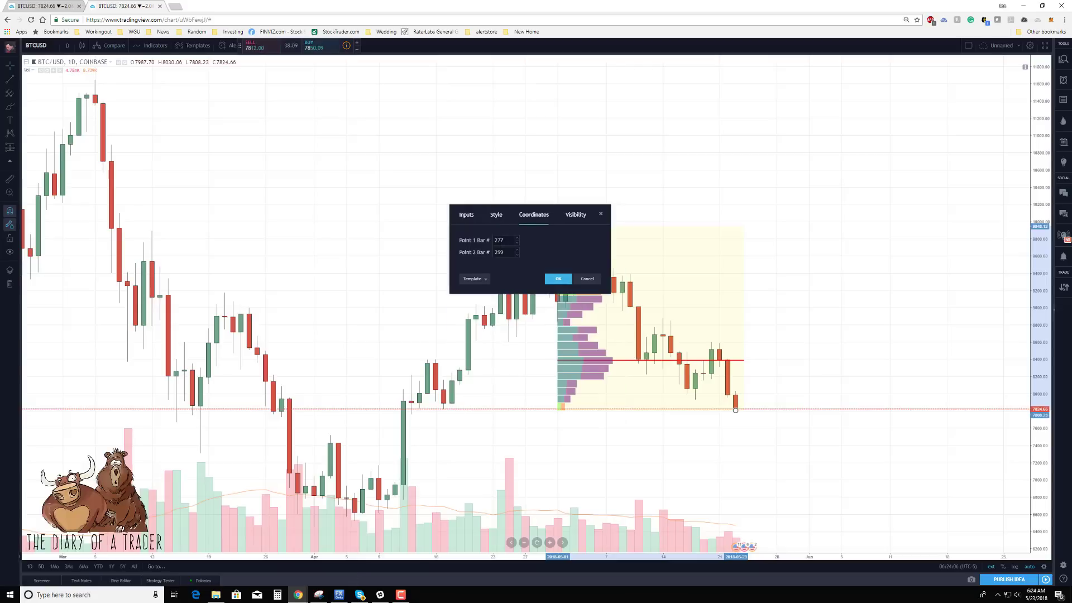
click(467, 216)
drag(528, 252, 485, 252)
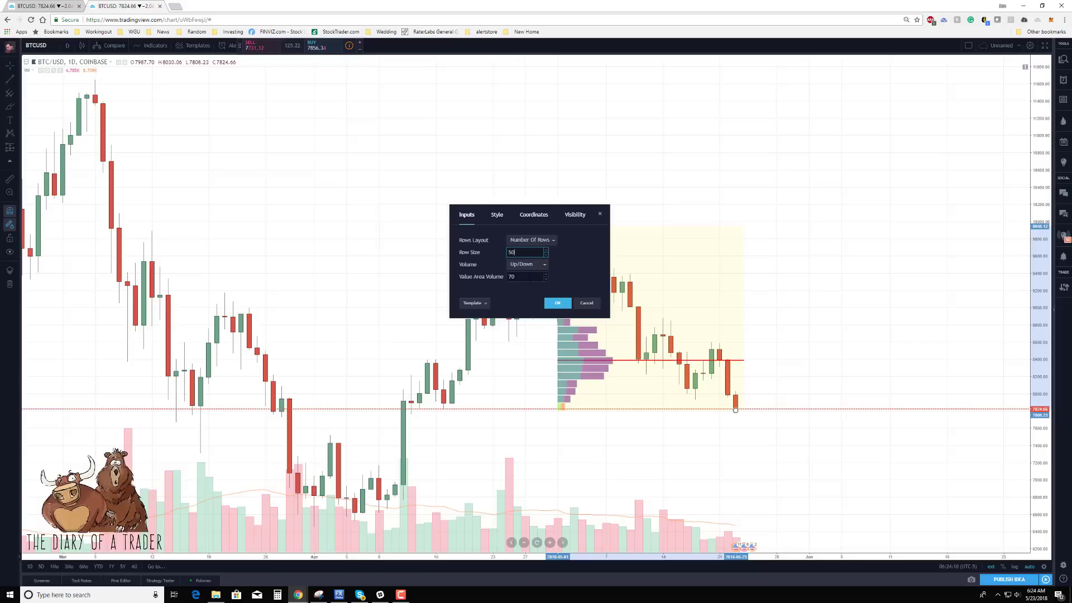
key(Tab)
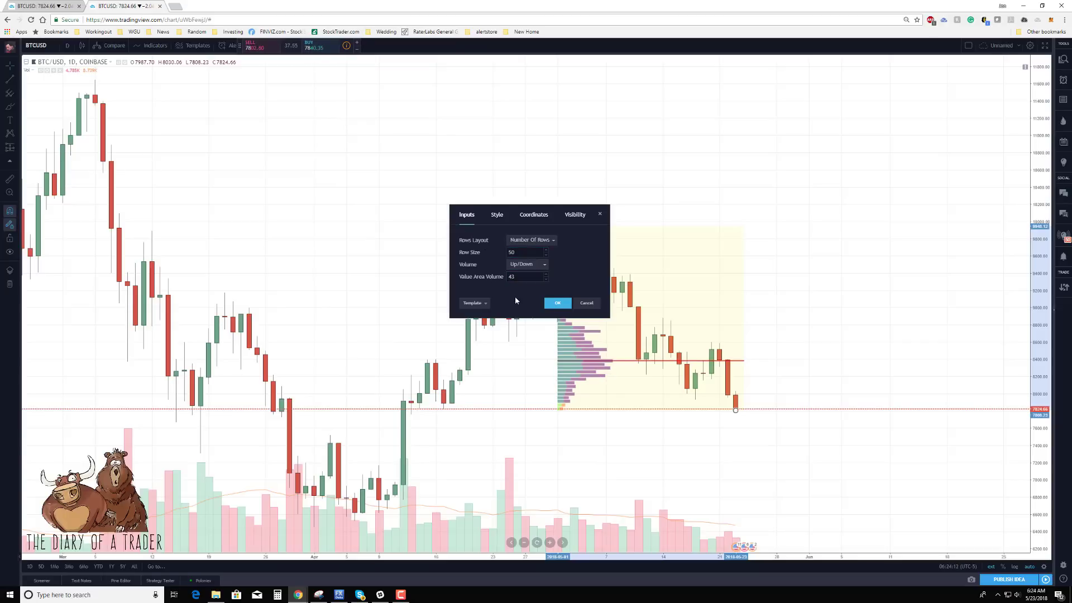
Make the fixed range profile's Histogram Box color fully transparent and close its settings
click(497, 215)
click(512, 378)
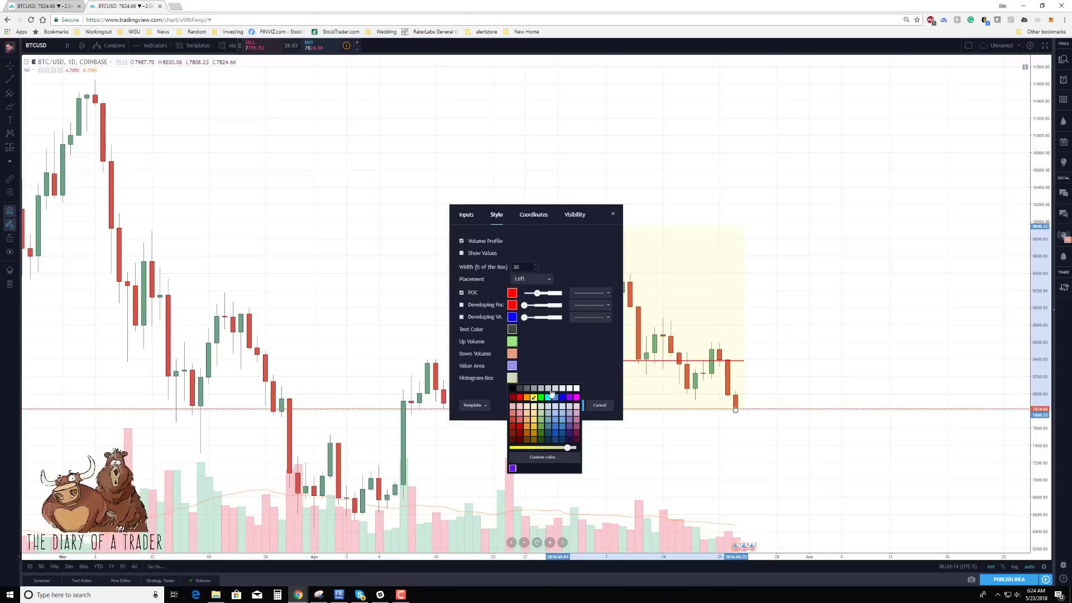
click(636, 442)
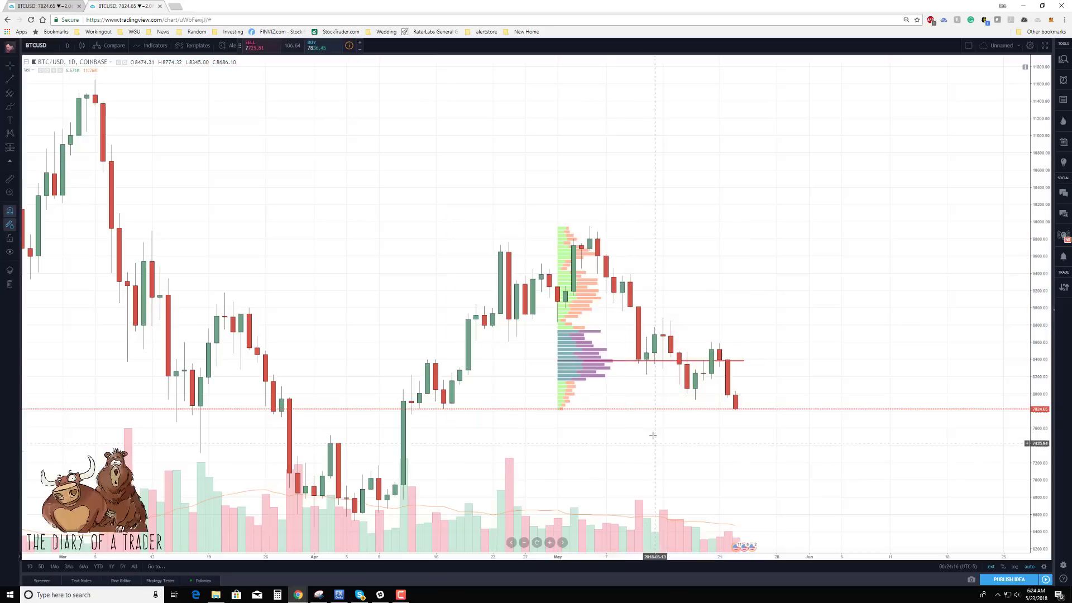
Search the indicators for "pivot" and add the built-in Pivot Points Standard to the daily chart
scroll(645, 400, up, 3)
scroll(644, 400, down, 5)
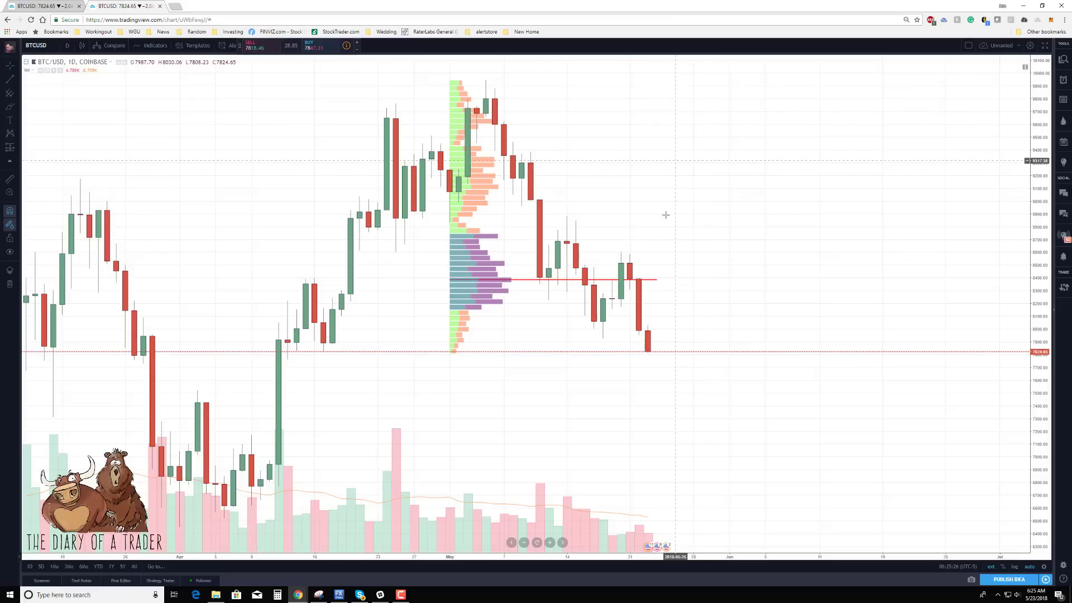
scroll(683, 283, left, 3)
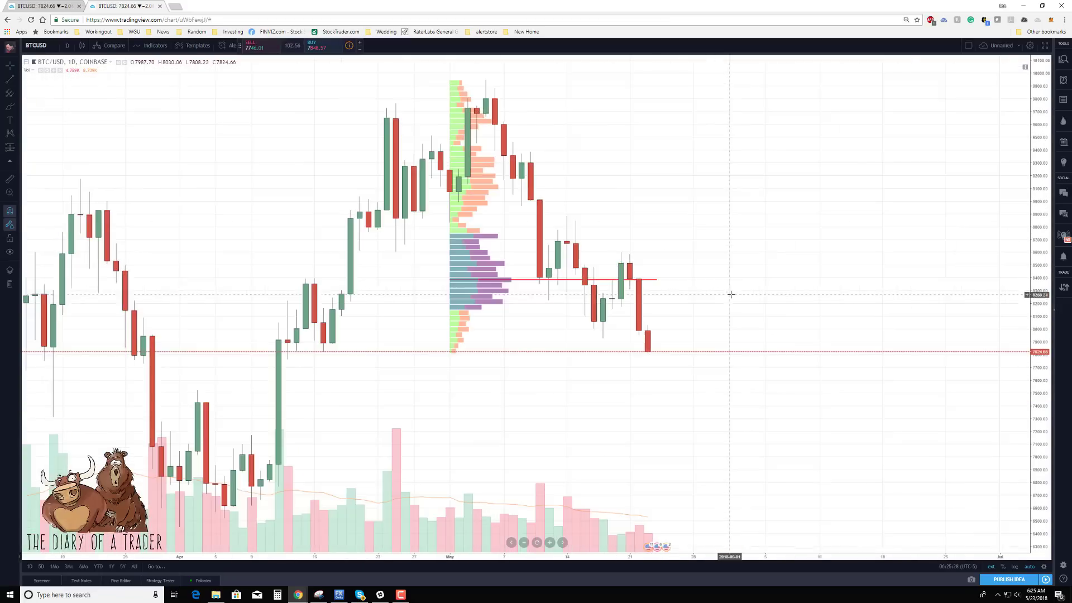
scroll(702, 387, down, 3)
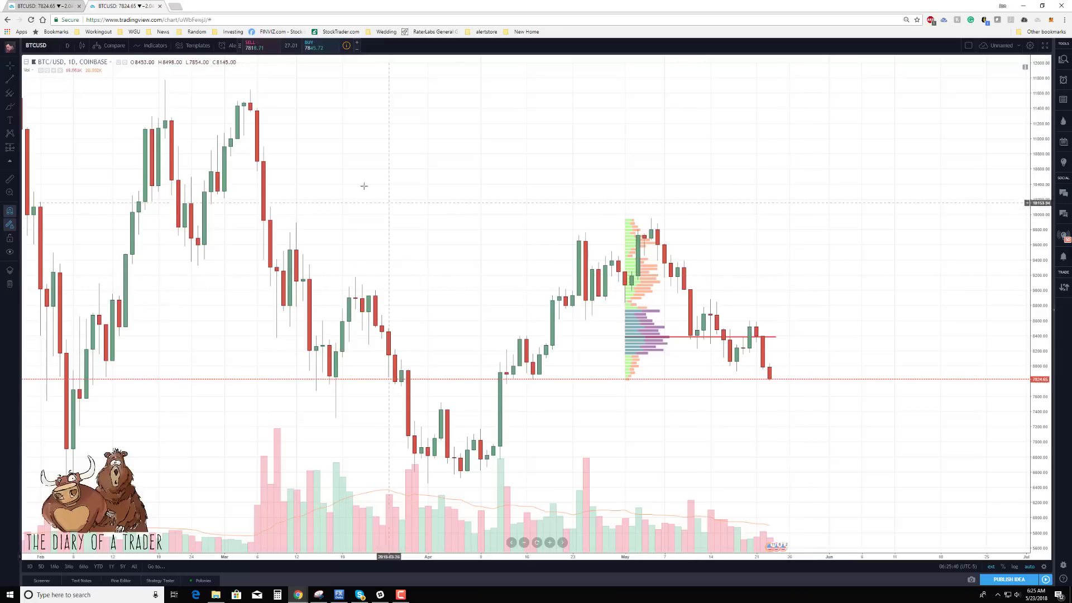
click(155, 45)
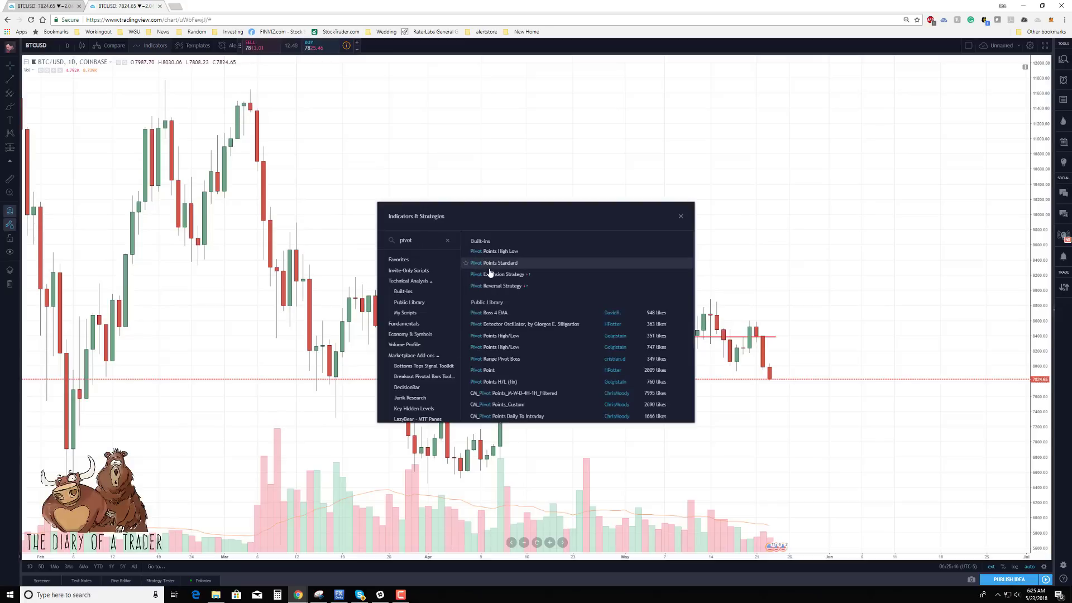
click(490, 263)
click(681, 217)
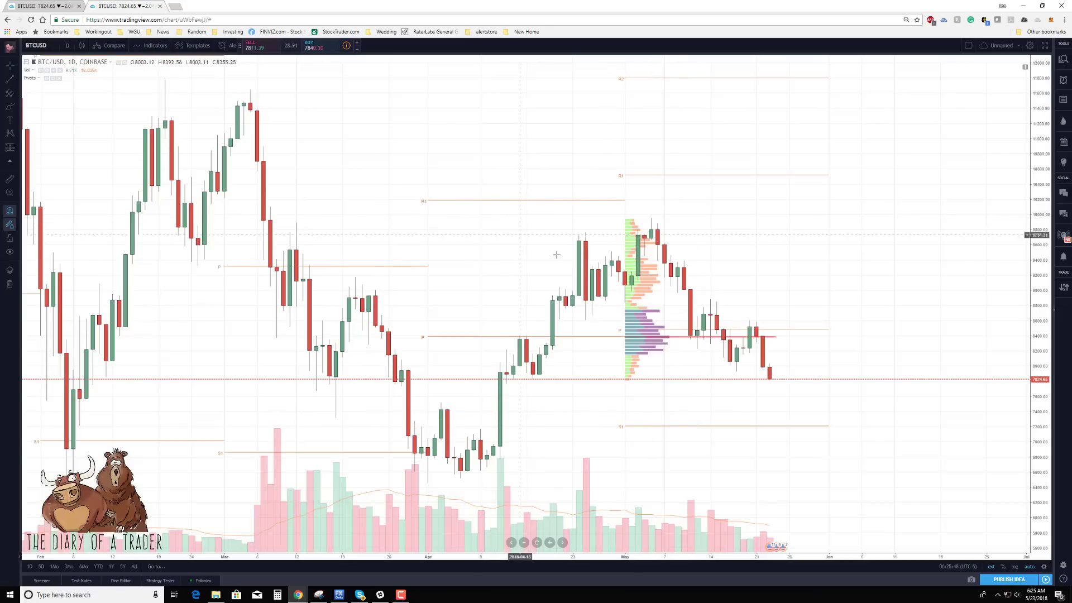
Add the Session Volume profile indicator to the daily chart, dismissing the price alert
drag(879, 300, 759, 313)
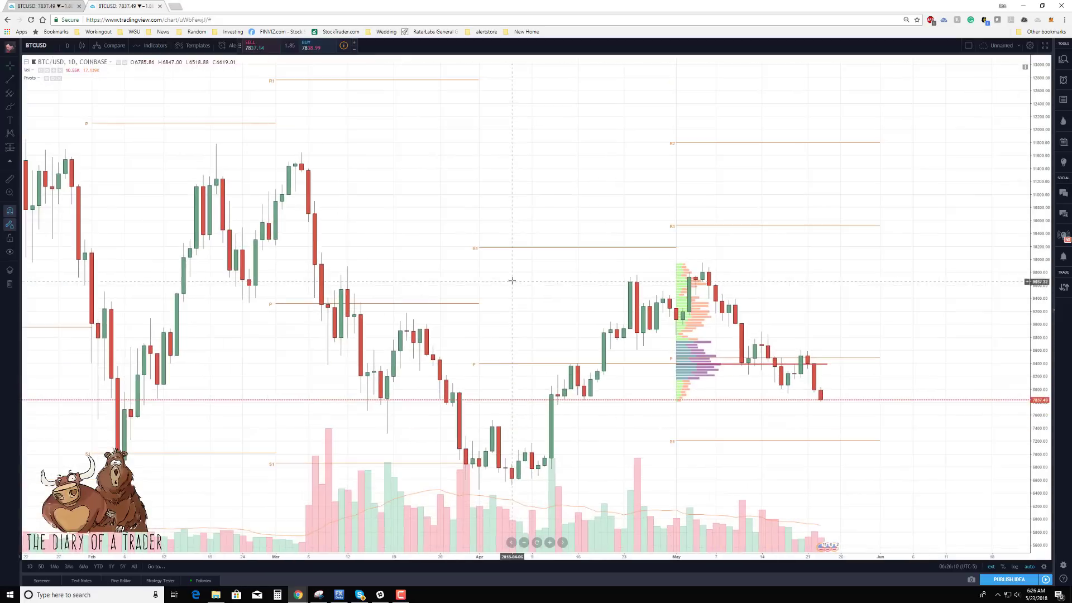
drag(353, 295, 506, 321)
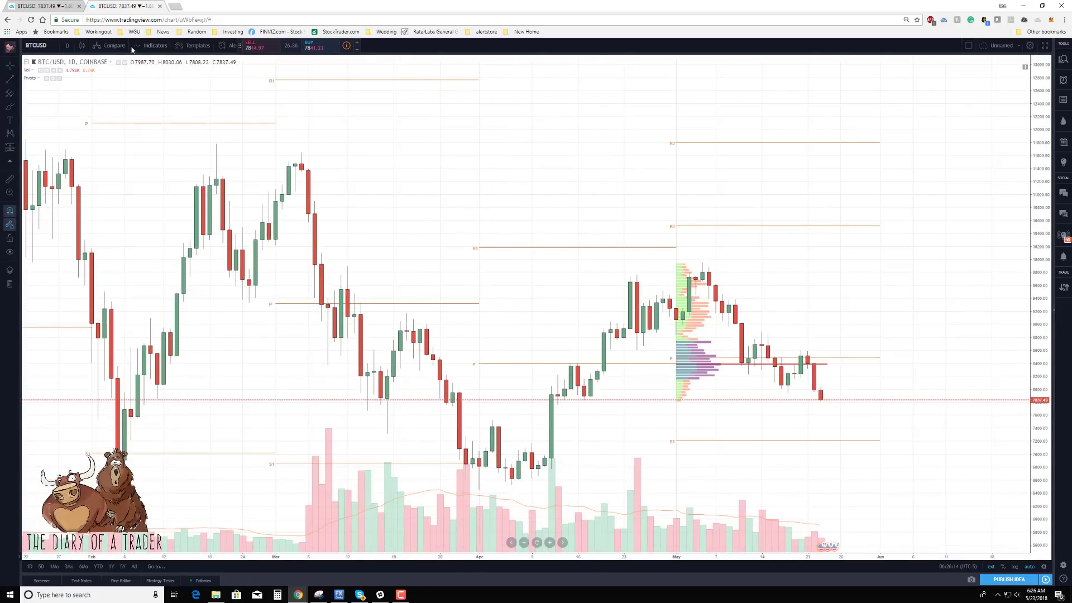
click(152, 47)
click(411, 292)
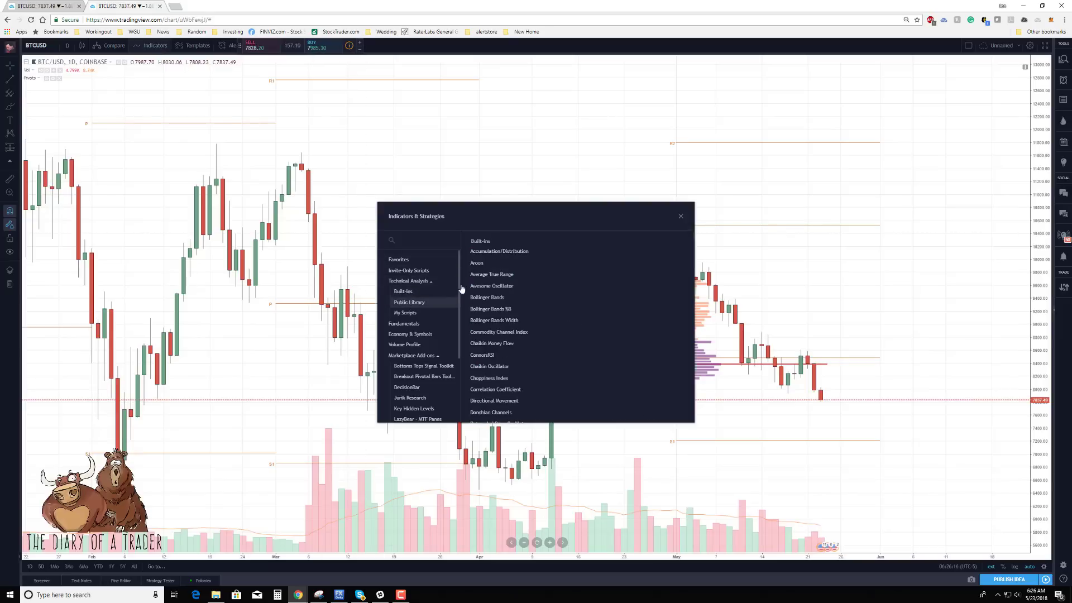
click(414, 345)
drag(470, 208, 174, 111)
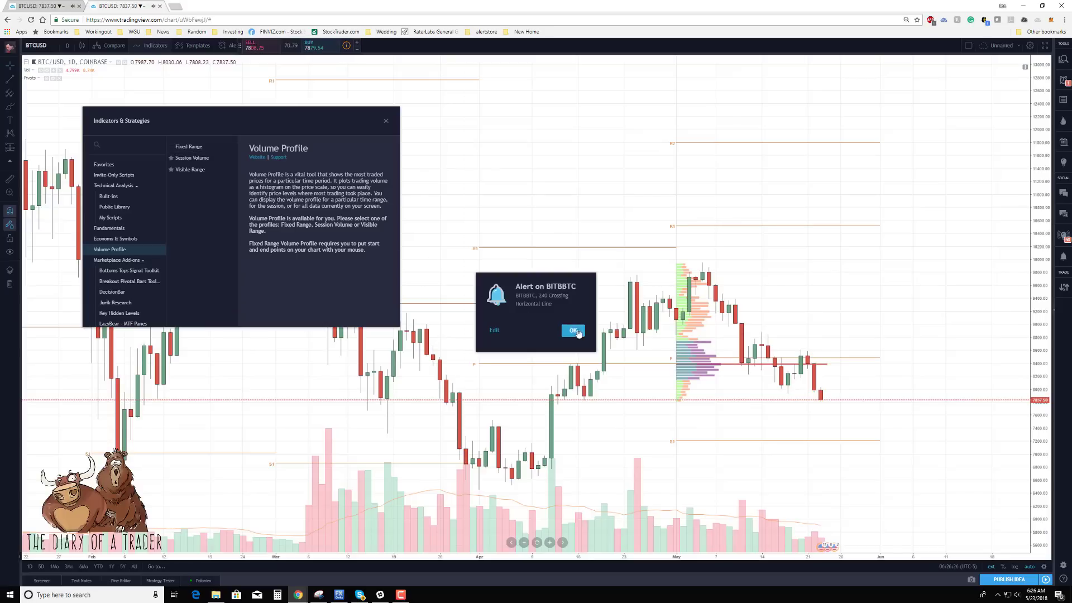
click(574, 331)
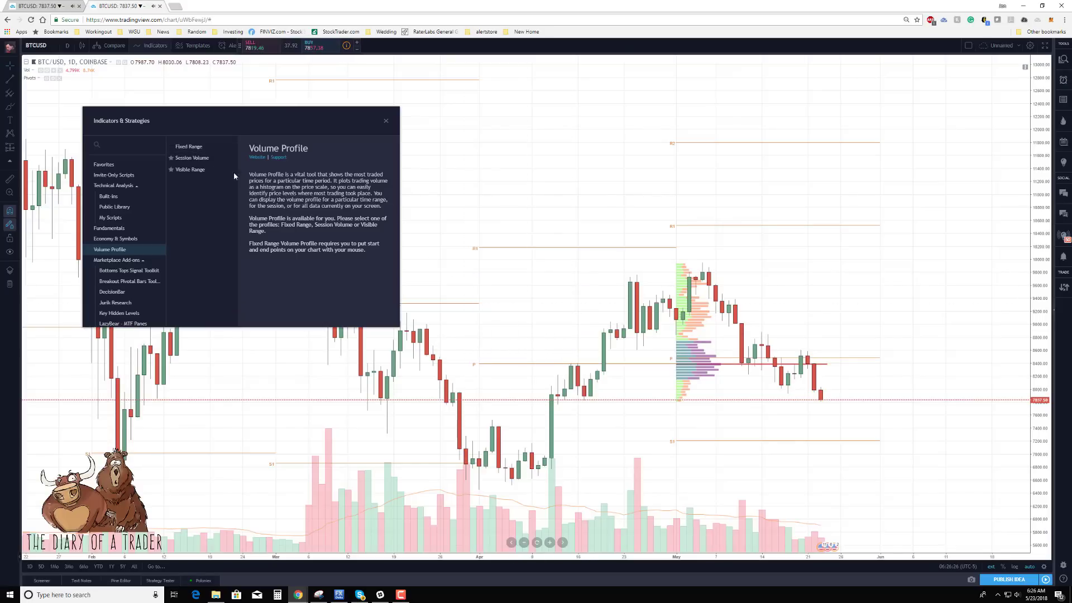
click(193, 159)
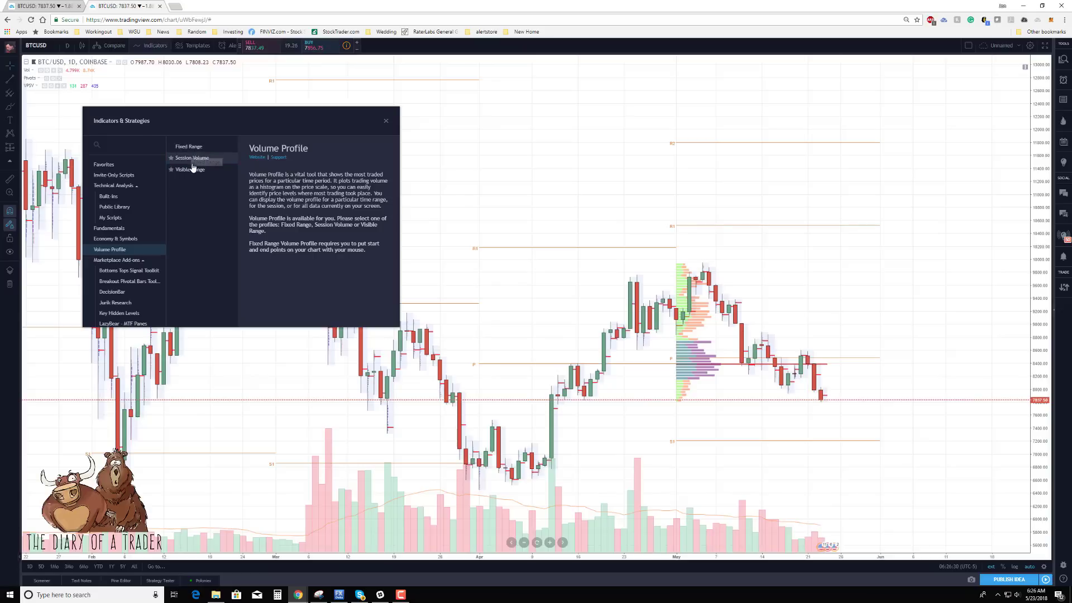
Place a second Fixed Range volume profile covering April, from the 1 April to the 1 May 2018 candle
click(188, 146)
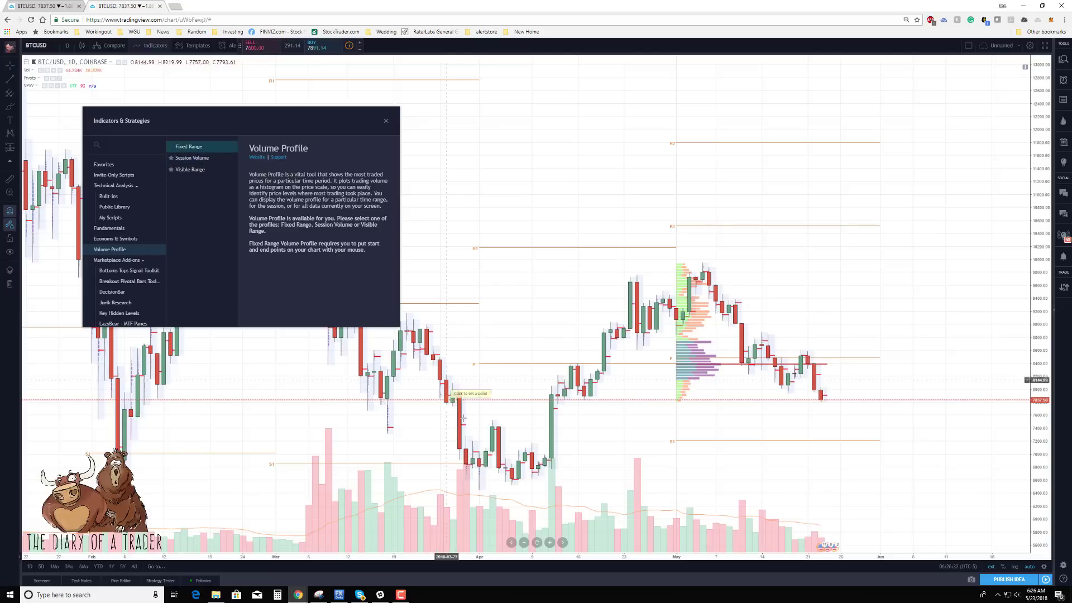
click(479, 491)
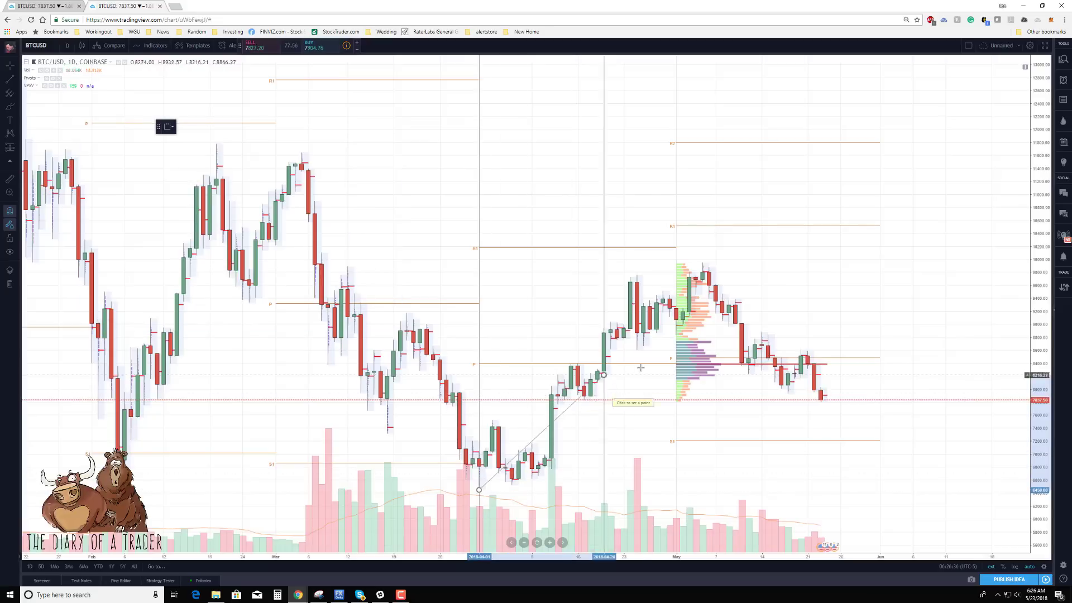
click(676, 335)
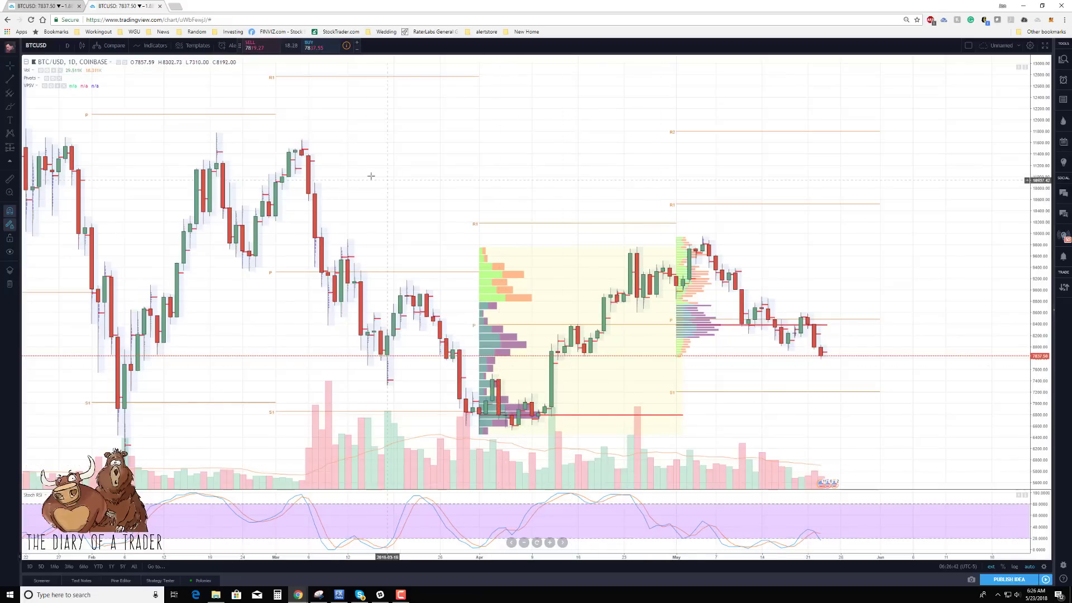
Make the April fixed range profile's Histogram Box color fully transparent
double_click(484, 258)
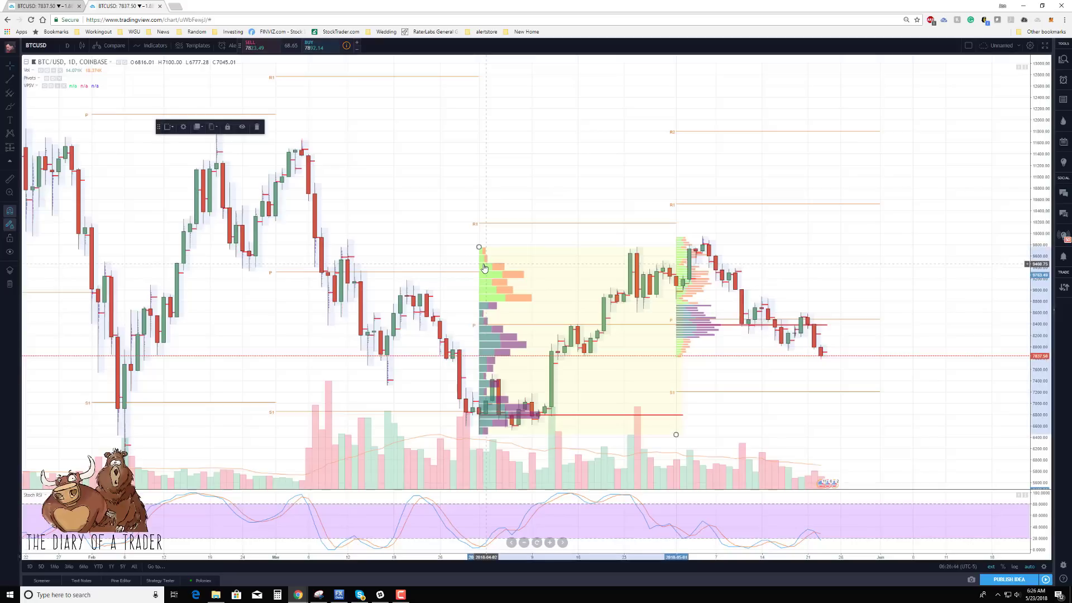
click(512, 378)
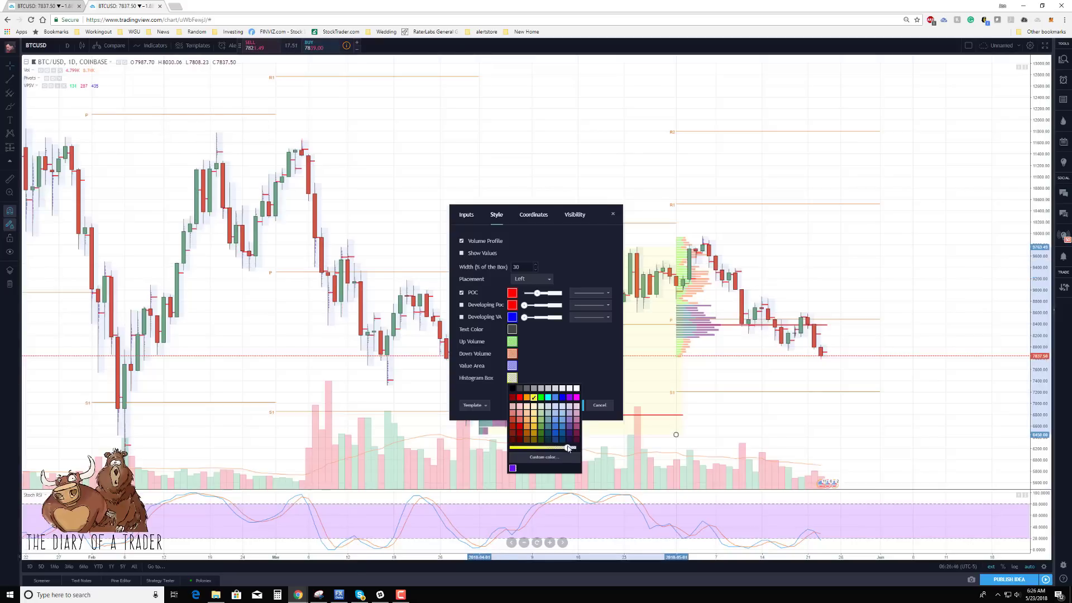
click(588, 355)
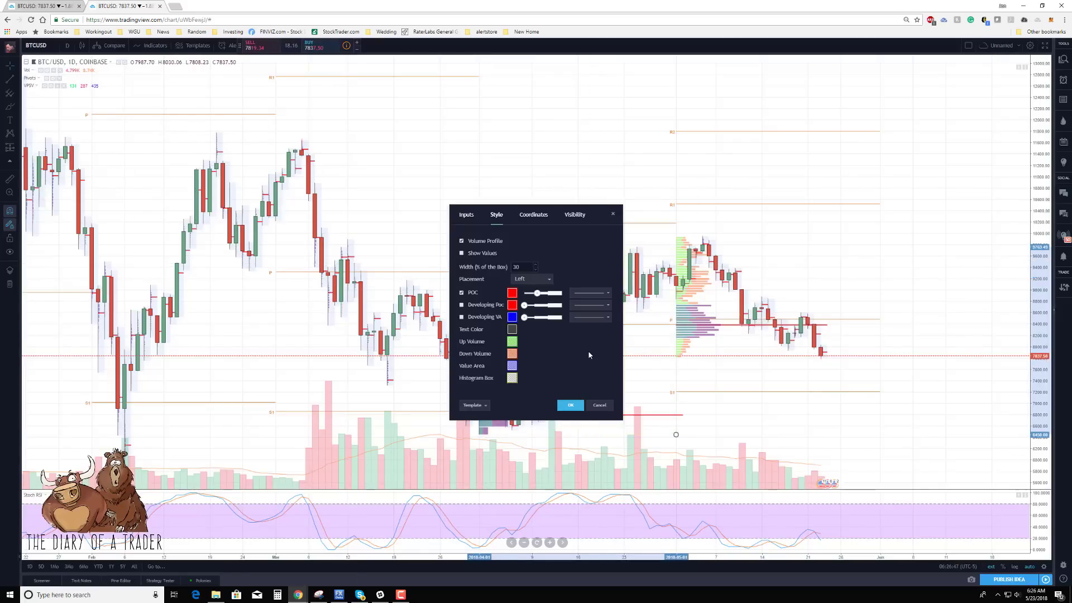
Set the April fixed range profile's Row Size to 50 and Value Area Volume to 43, and apply the settings
click(467, 215)
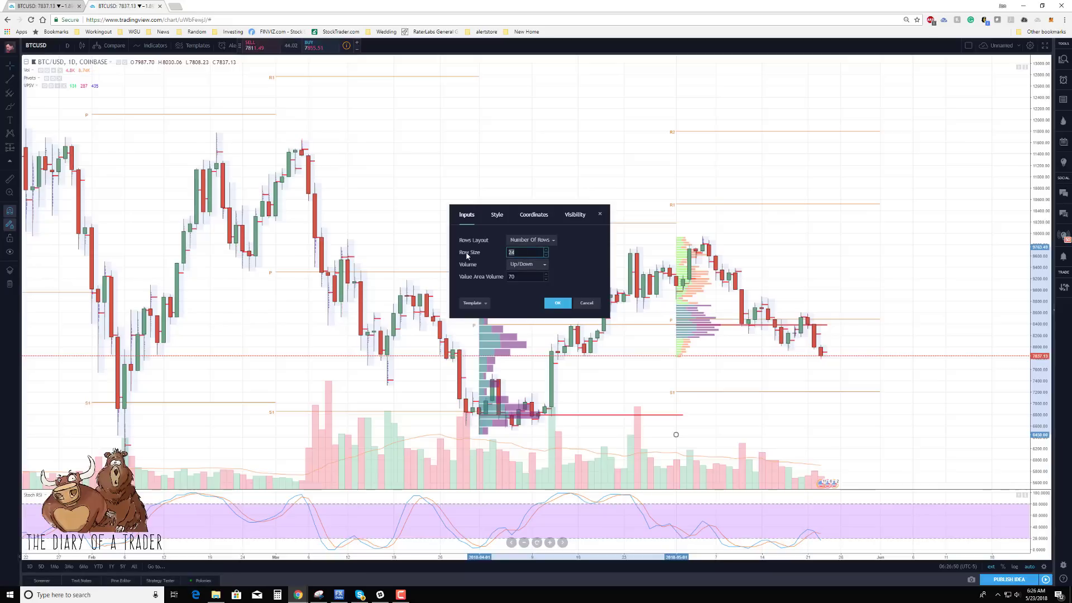
text(50)
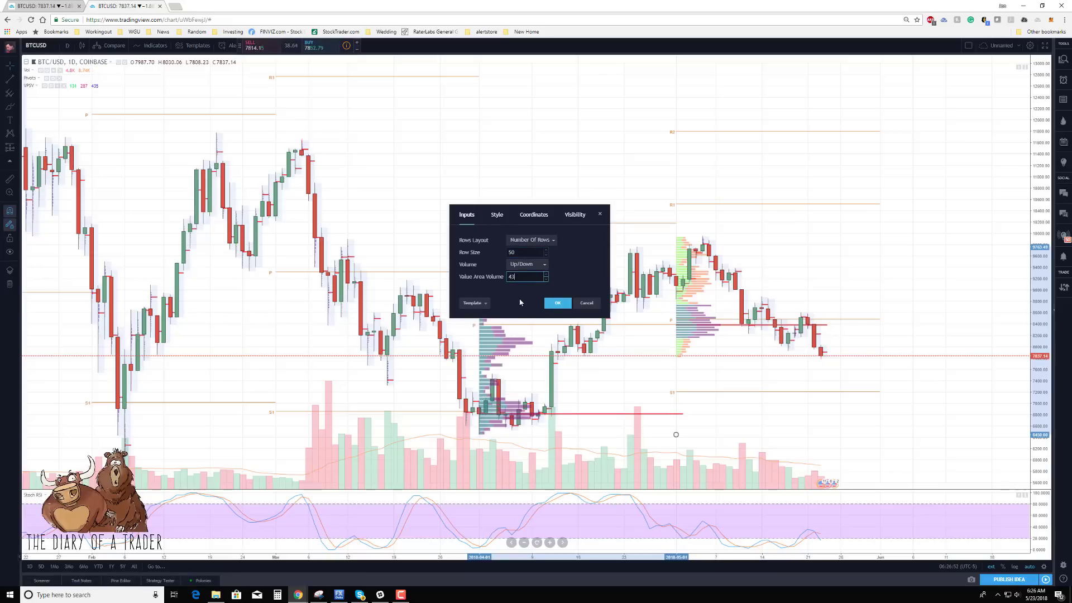
click(557, 303)
Examine the point of control lines and value areas of the April and May profiles against price and the monthly pivots
scroll(573, 323, up, 3)
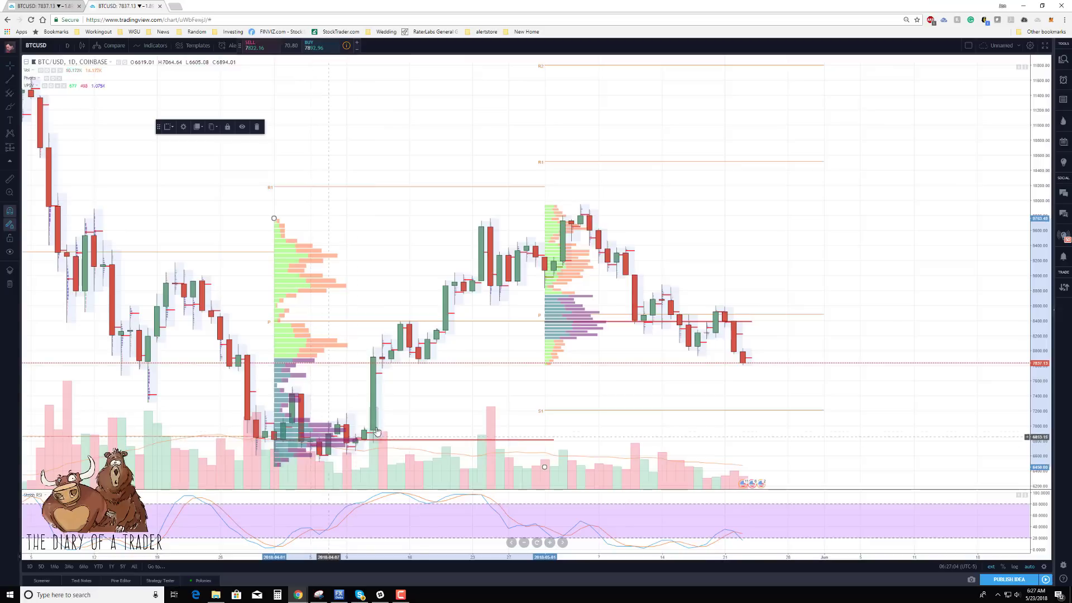
drag(376, 431, 421, 441)
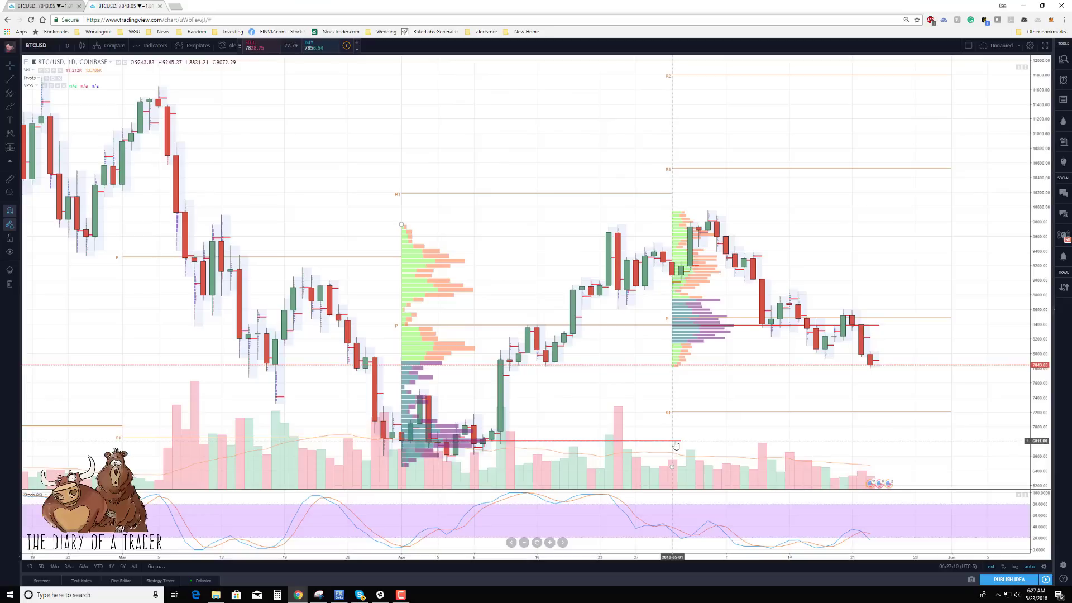
drag(550, 378, 582, 377)
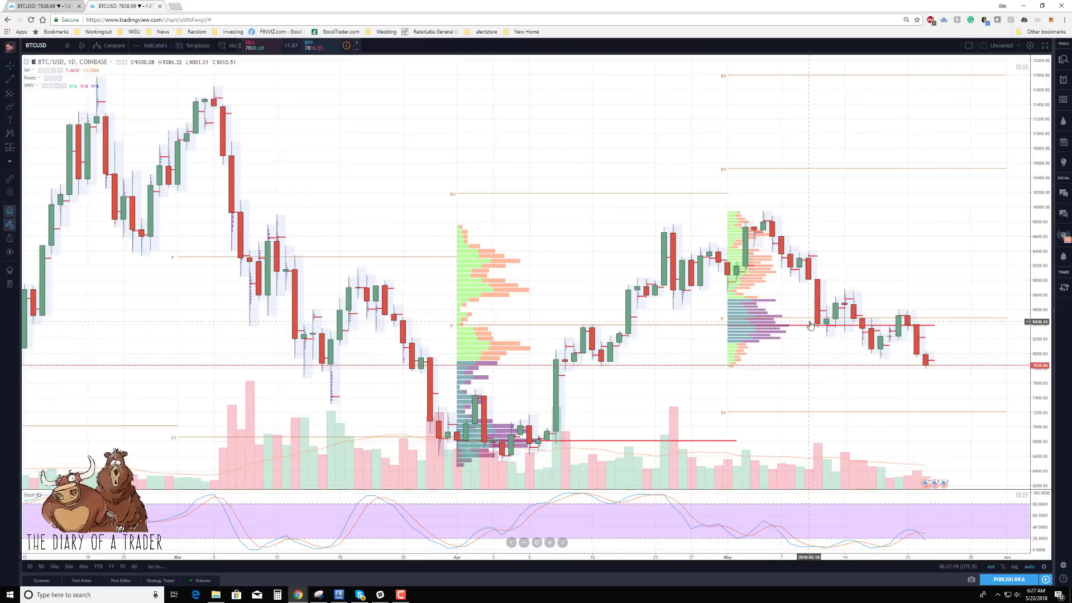
scroll(744, 429, right, 3)
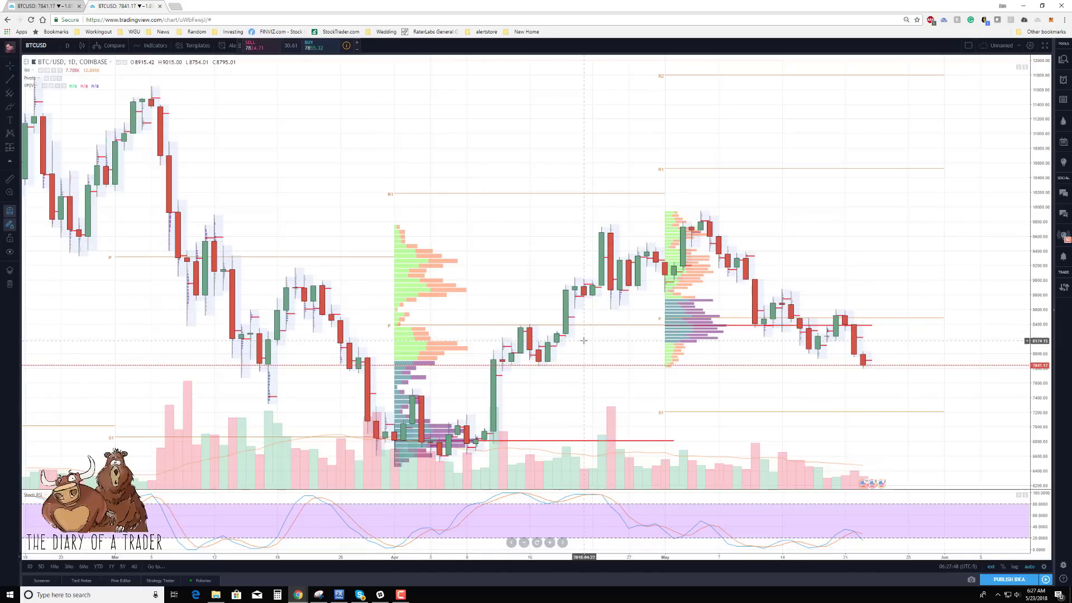
Delete the May and April fixed range profiles and remove the Session Volume indicator from the daily chart
scroll(597, 337, down, 3)
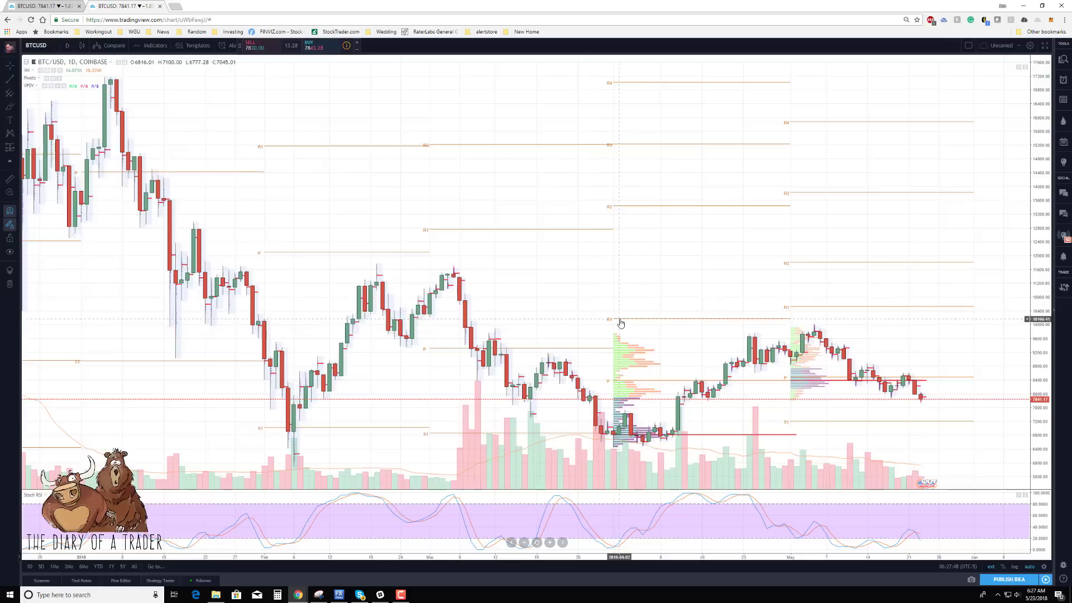
click(804, 358)
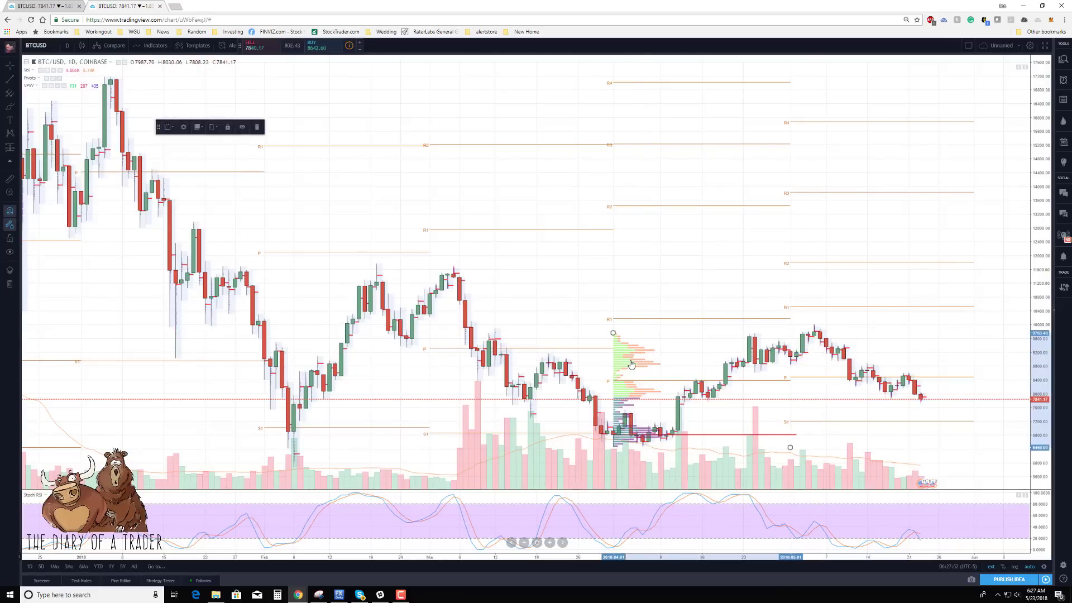
scroll(630, 224, down, 3)
drag(630, 223, 478, 246)
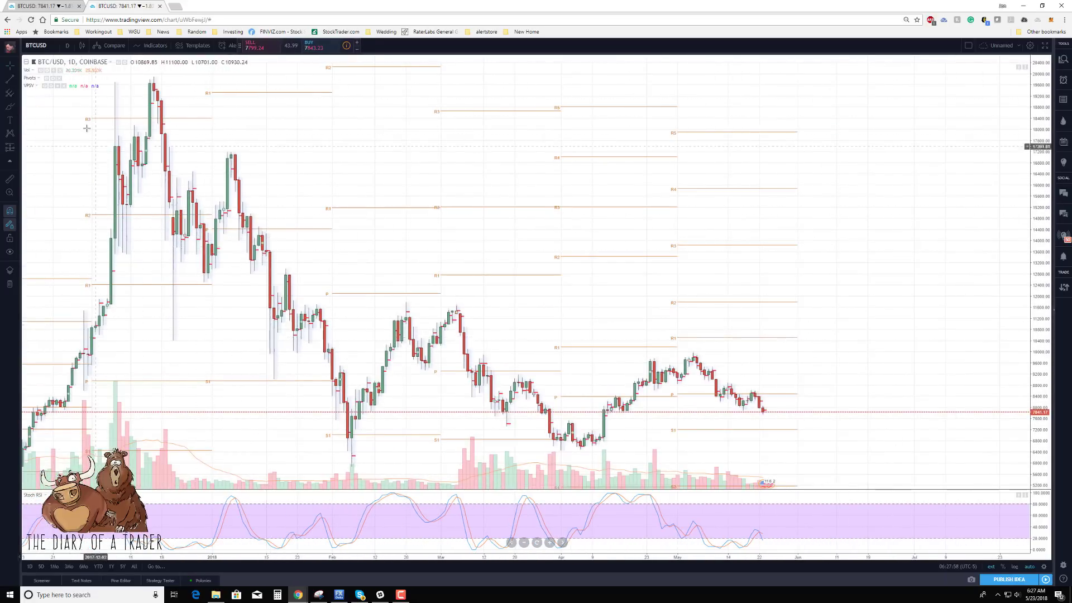
click(64, 86)
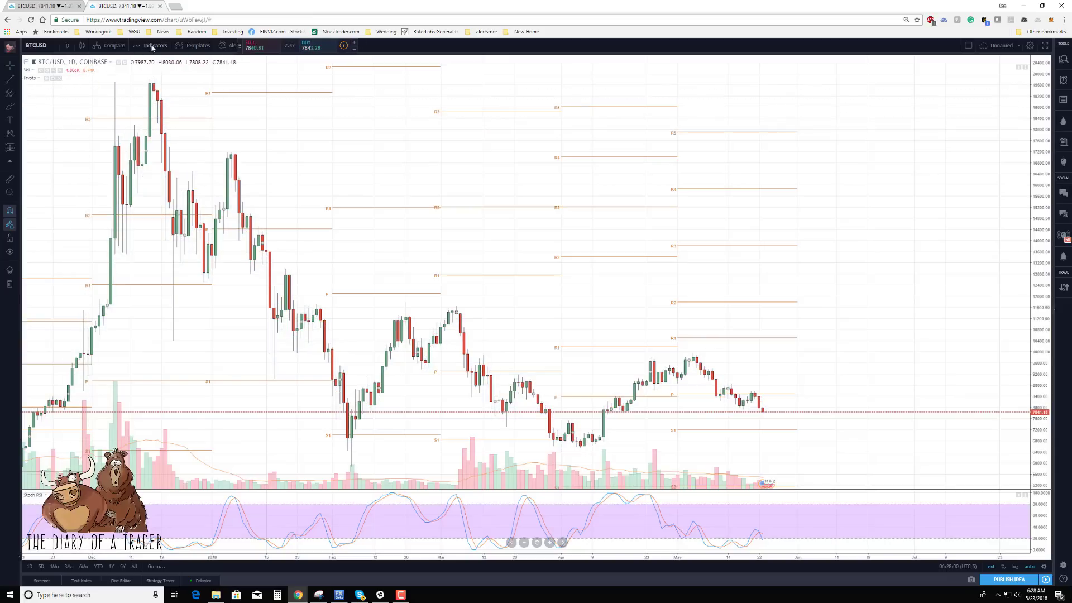
Add the Visible Range volume profile indicator to the daily chart and close the indicator list
click(192, 45)
click(154, 45)
click(423, 347)
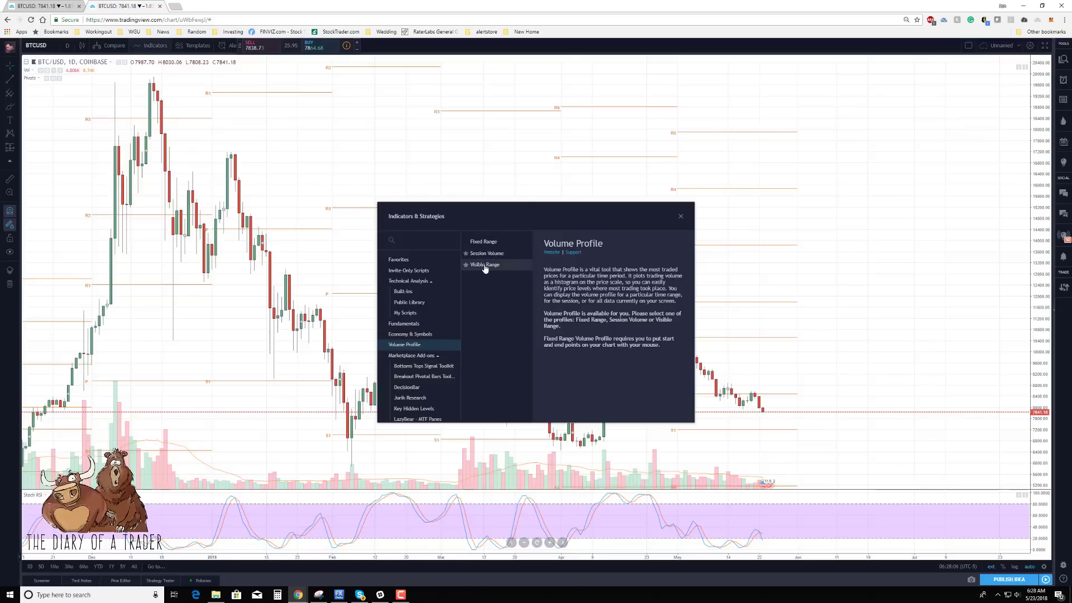
click(504, 266)
click(680, 217)
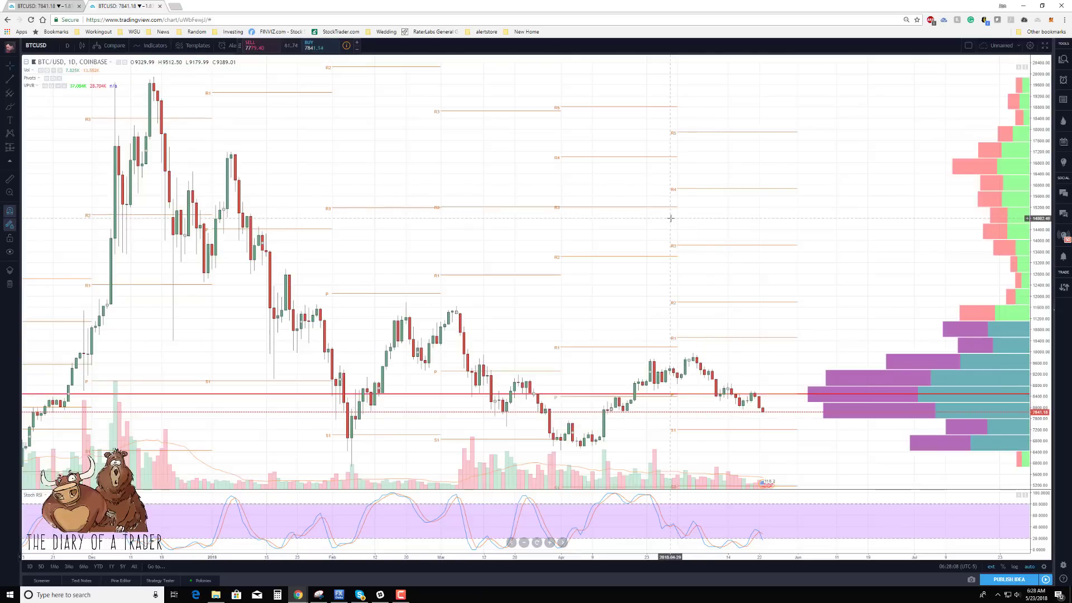
Set the Visible Range profile's Row Size to 100, lower its Value Area Volume, and apply the settings
click(52, 85)
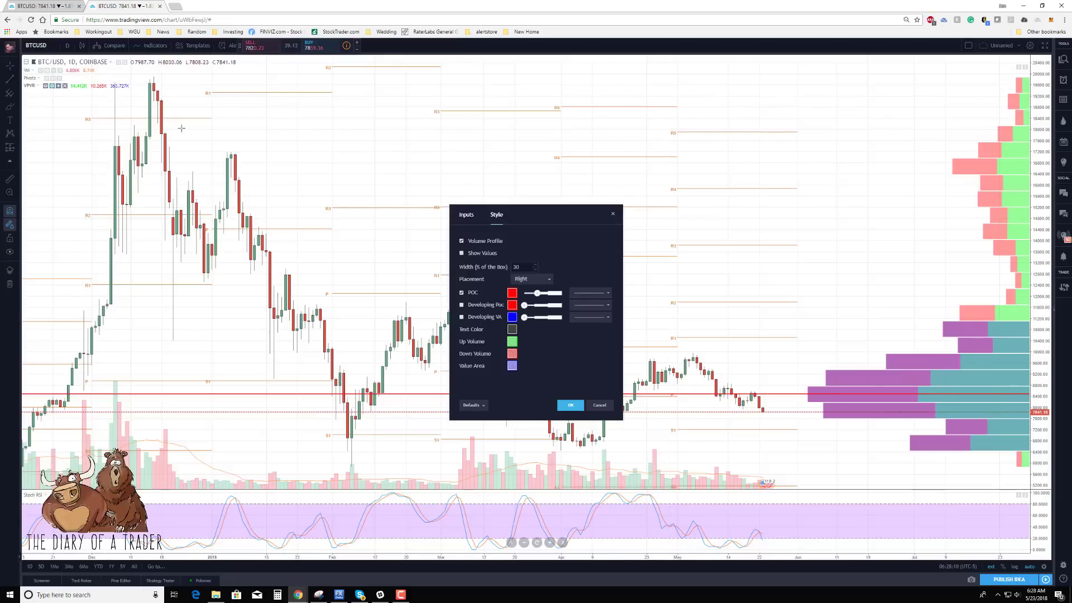
key(Escape)
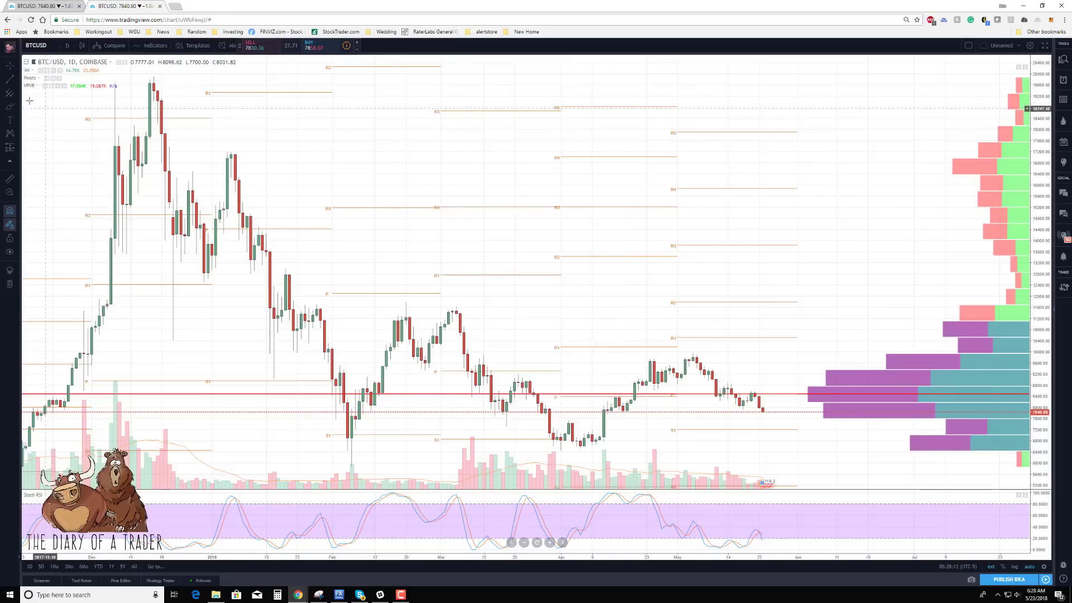
click(51, 87)
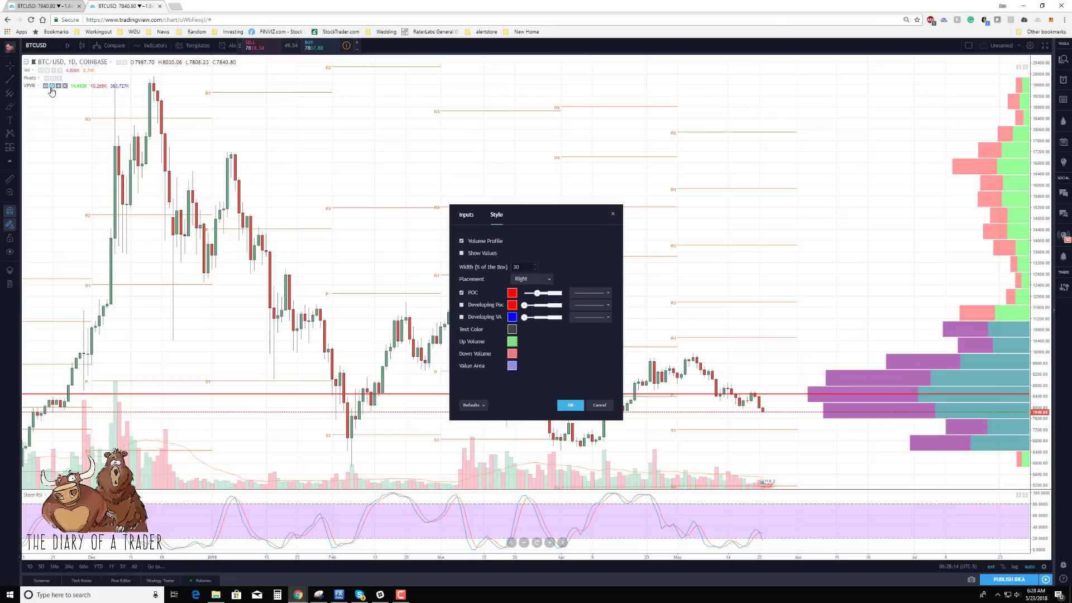
click(467, 215)
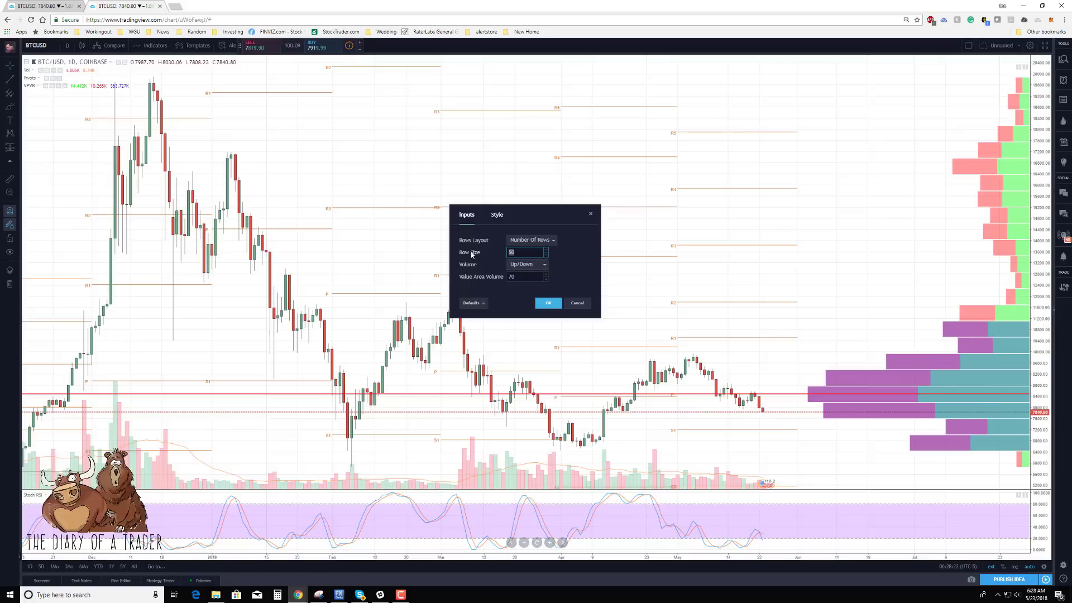
key(Tab)
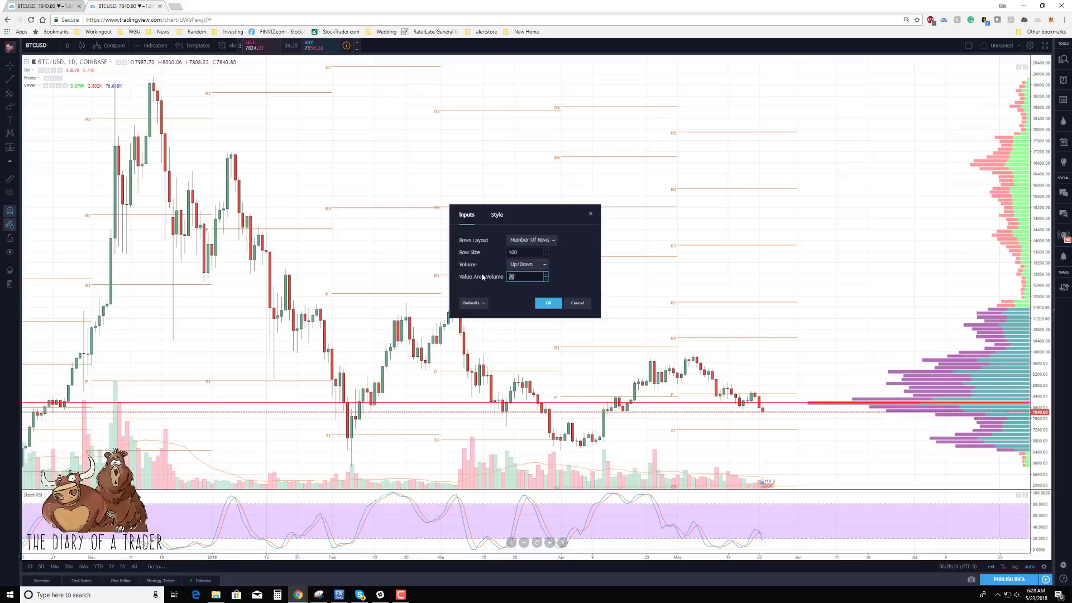
click(549, 305)
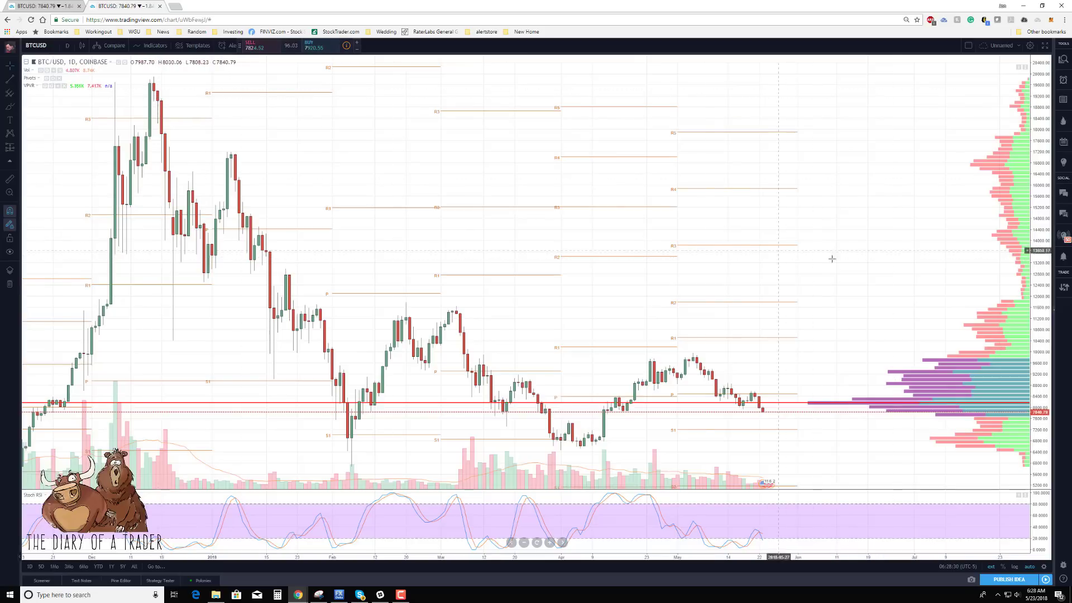
Examine how the Visible Range profile and its point of control shift as the daily chart shows history back to early 2017
drag(865, 255, 740, 277)
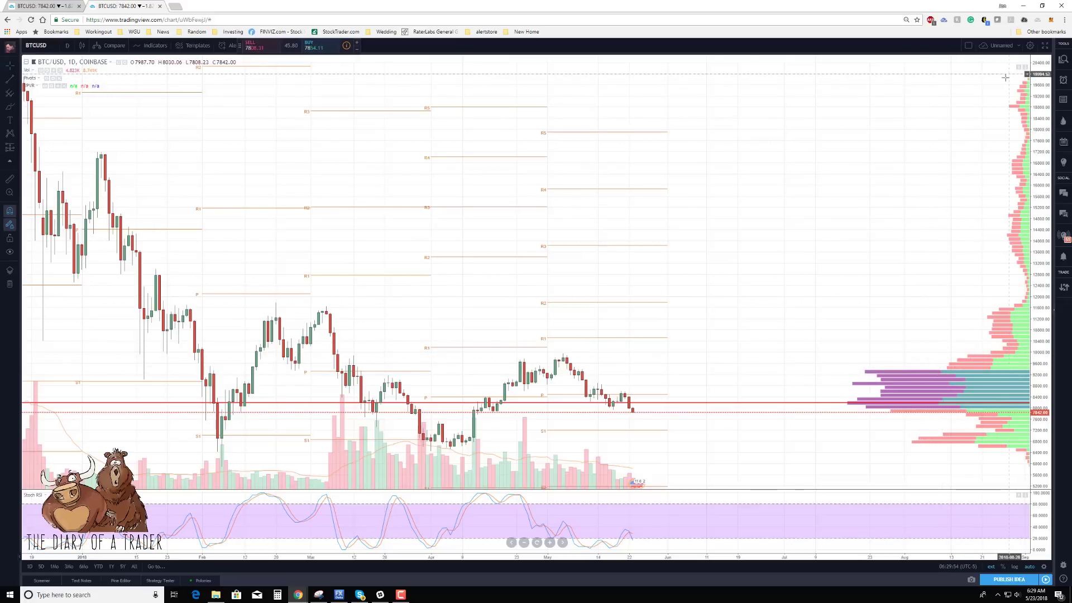
scroll(668, 351, down, 5)
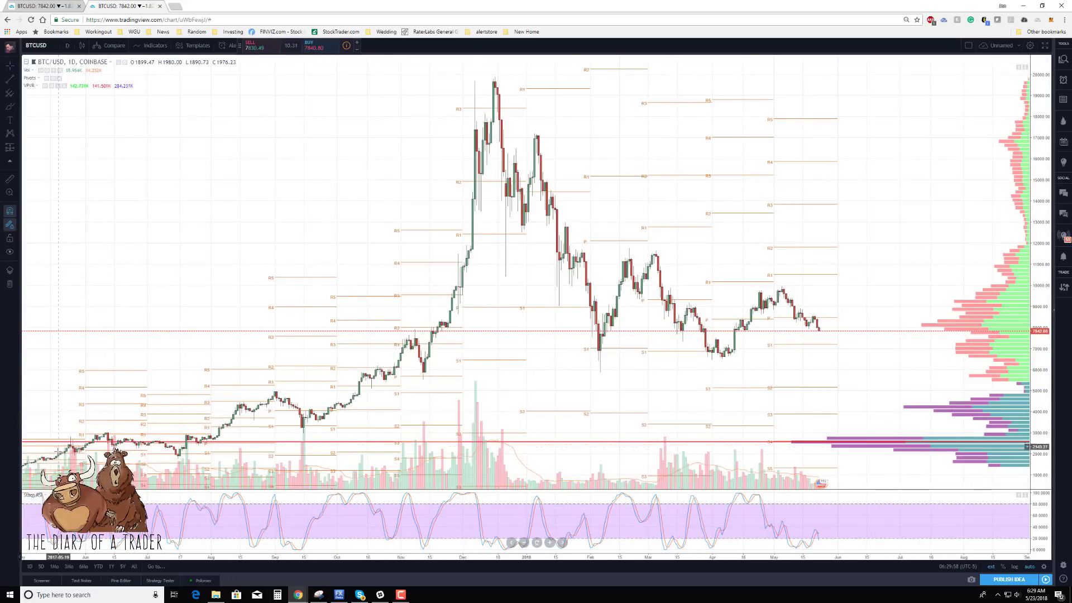
drag(106, 297, 229, 313)
scroll(52, 462, left, 8)
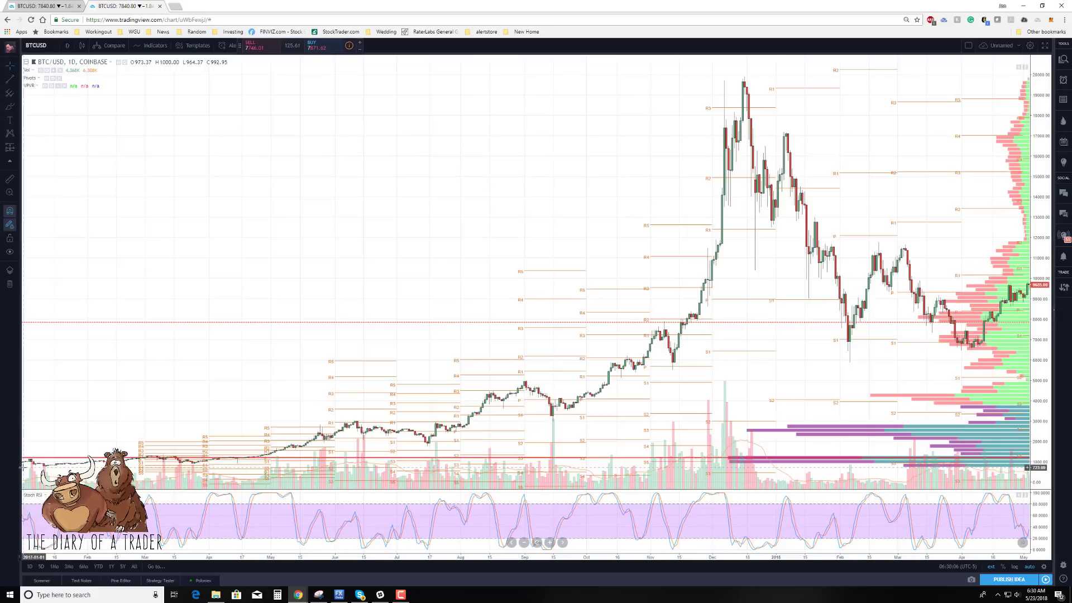
drag(125, 427, 120, 421)
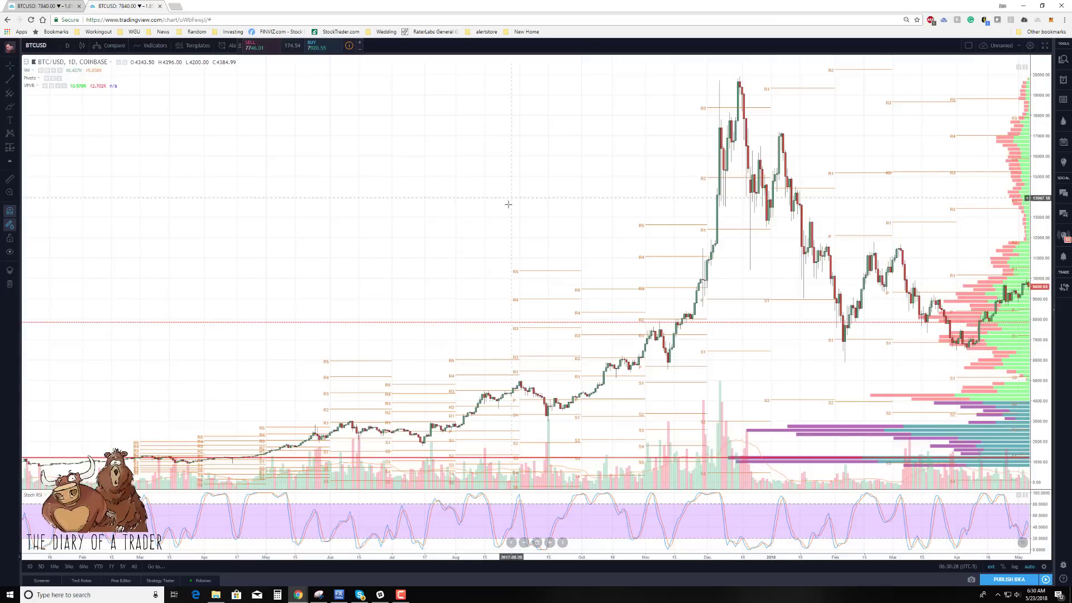
Switch the chart to the 1 week interval and inspect the Visible Range profile over the full and the recent weekly history
click(67, 48)
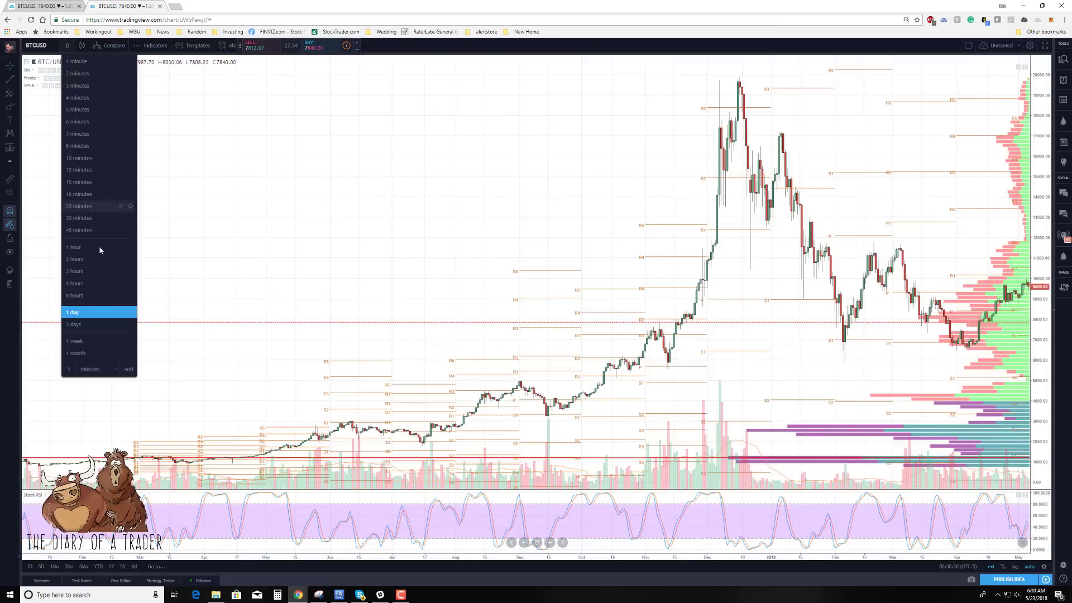
click(91, 342)
scroll(852, 372, up, 5)
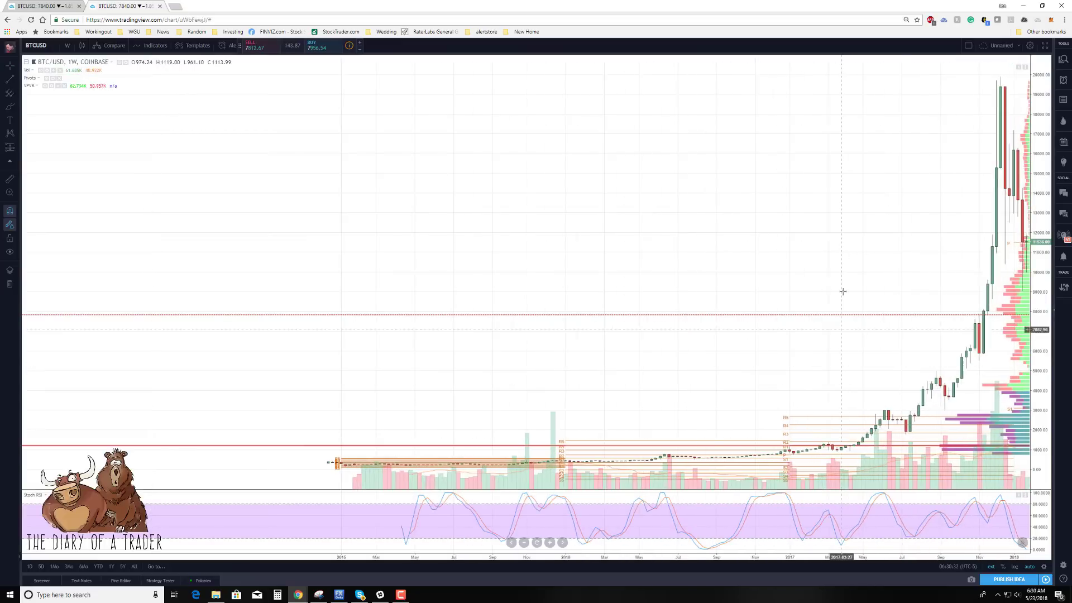
drag(840, 292, 564, 283)
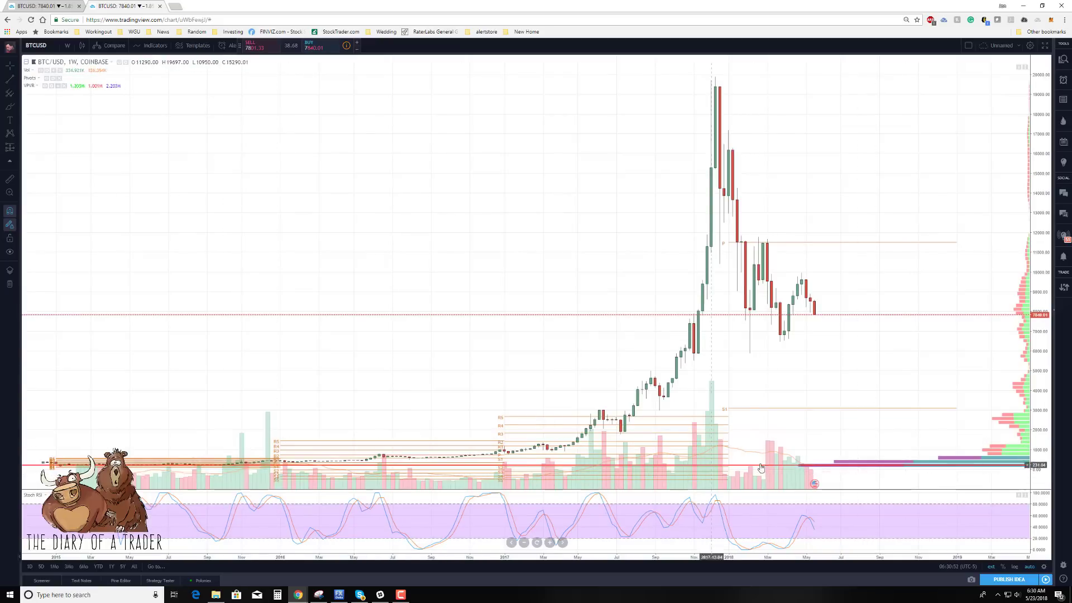
scroll(761, 424, up, 5)
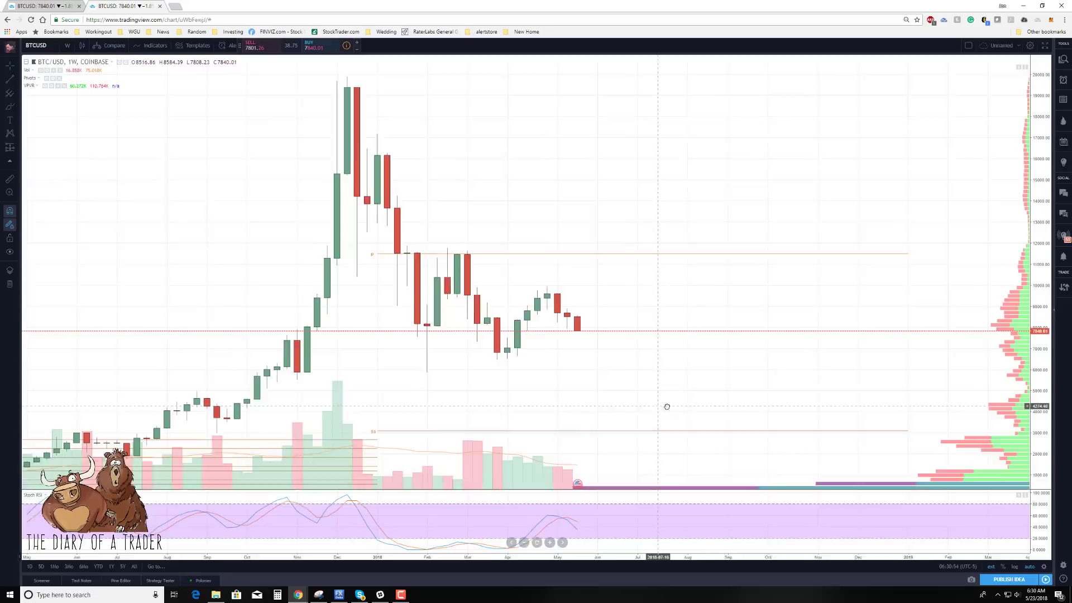
drag(665, 407, 596, 433)
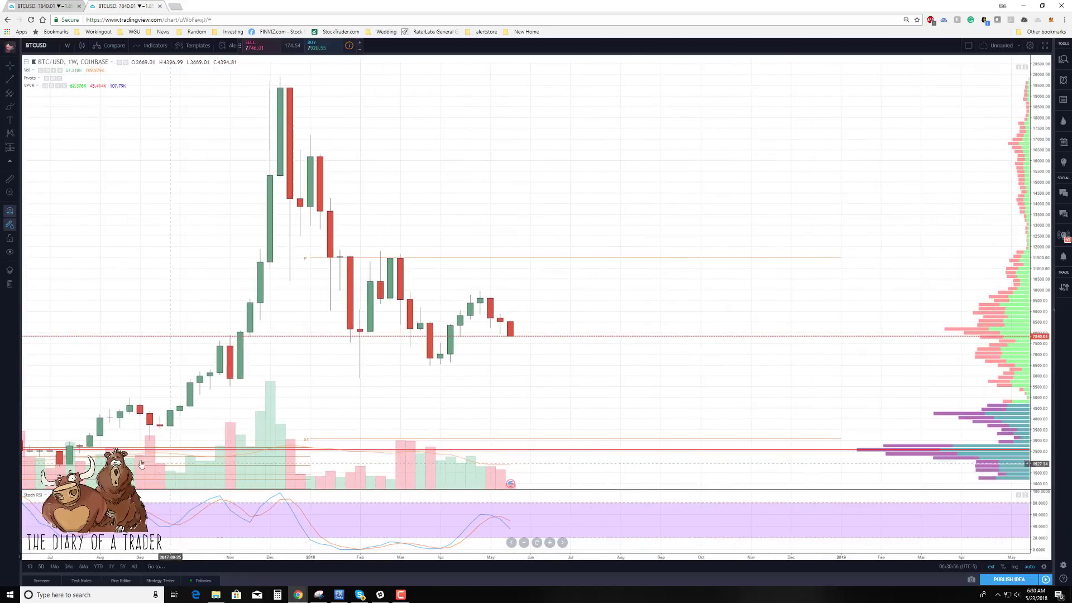
drag(540, 411, 510, 414)
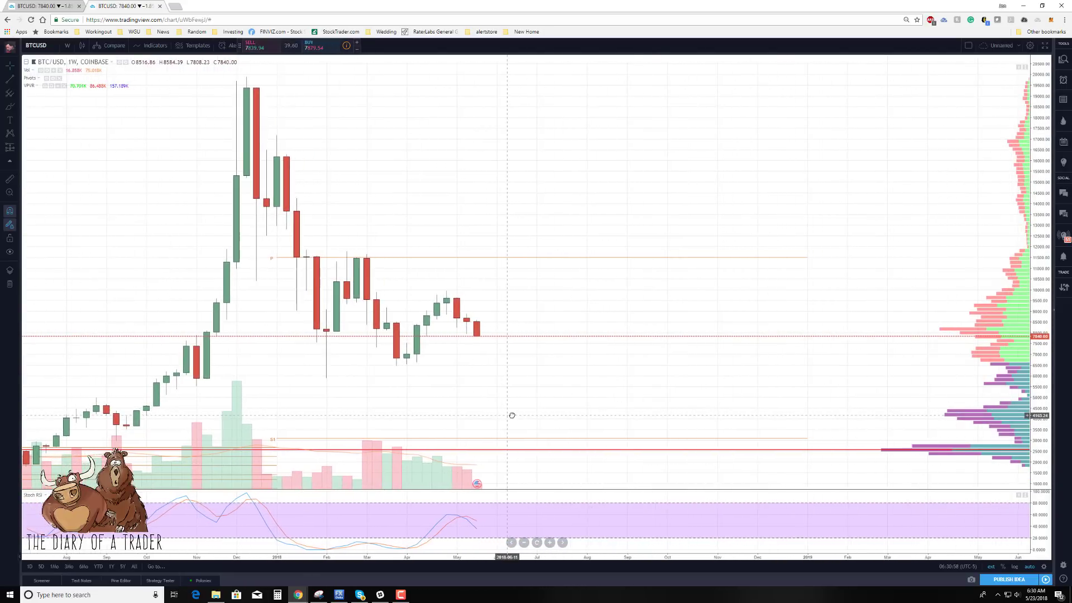